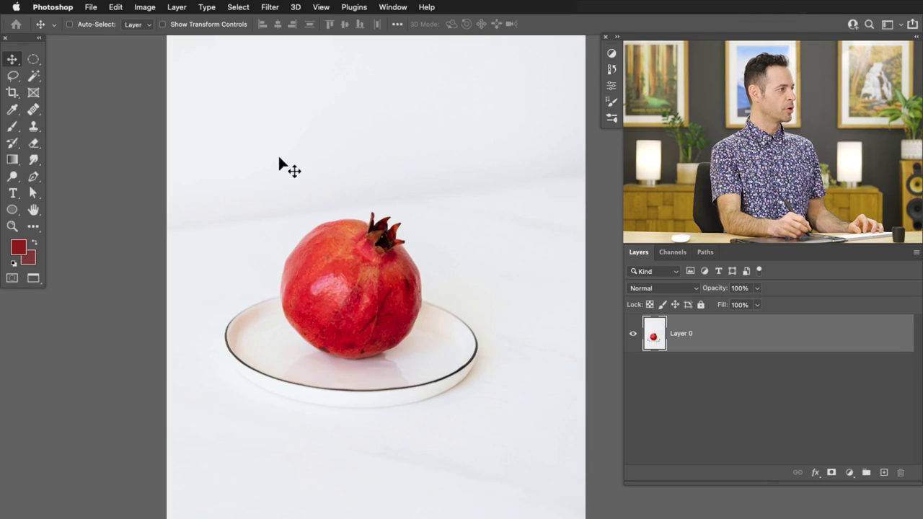
# Select the pomegranate using automatic subject selection and add a layer mask to Layer 0 from that selection.
pyautogui.click(237, 8)
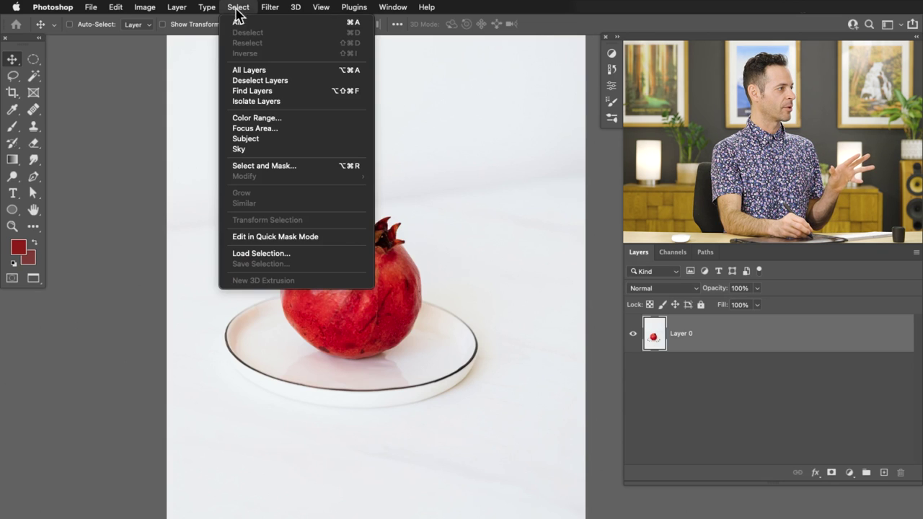
pyautogui.click(268, 139)
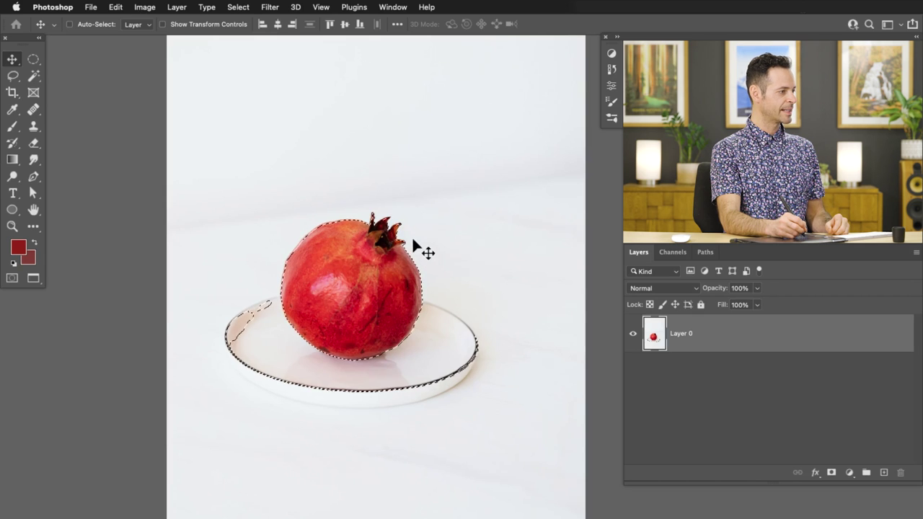
pyautogui.click(831, 472)
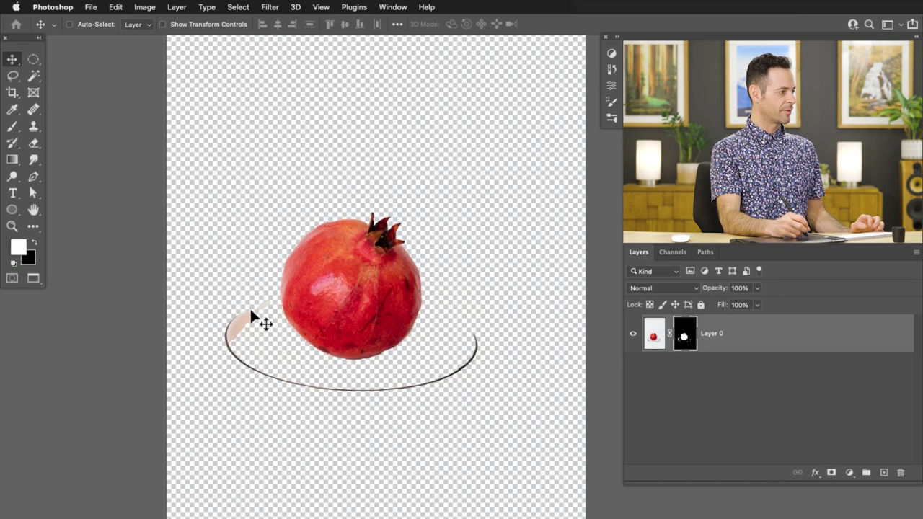
# On Layer 0's mask, lasso the leftover plate rim areas and fill them with black, leaving only the pomegranate shape white.
pyautogui.keyDown('alt'); pyautogui.click(685, 335); pyautogui.keyUp('alt')
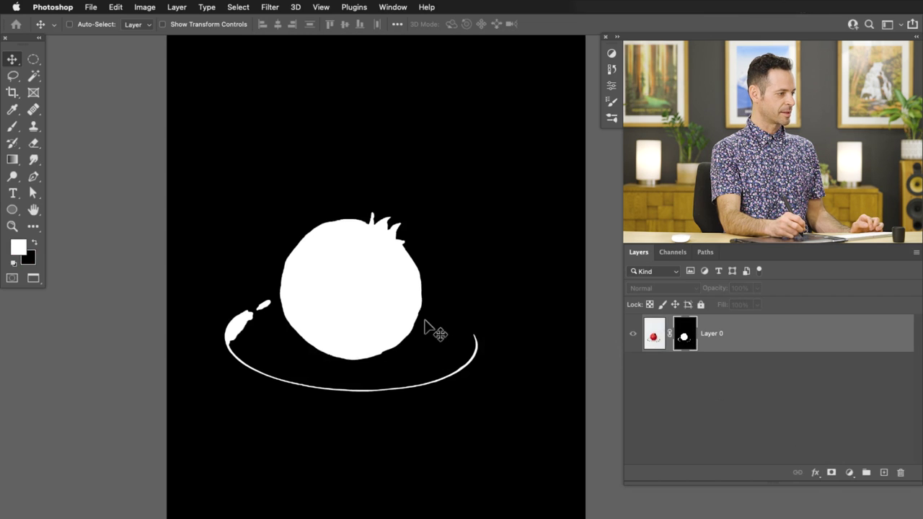
pyautogui.press('l')
pyautogui.moveTo(455, 303); pyautogui.dragTo(413, 360)
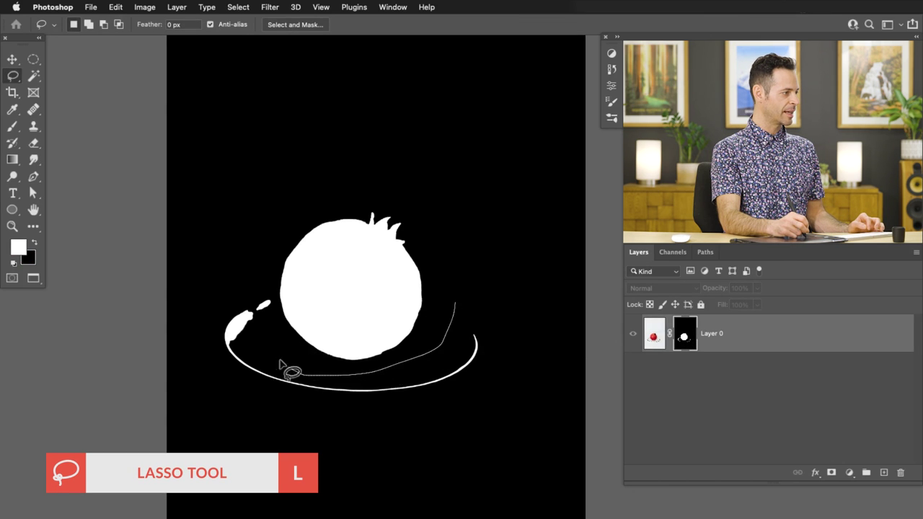
pyautogui.moveTo(368, 447); pyautogui.dragTo(506, 375)
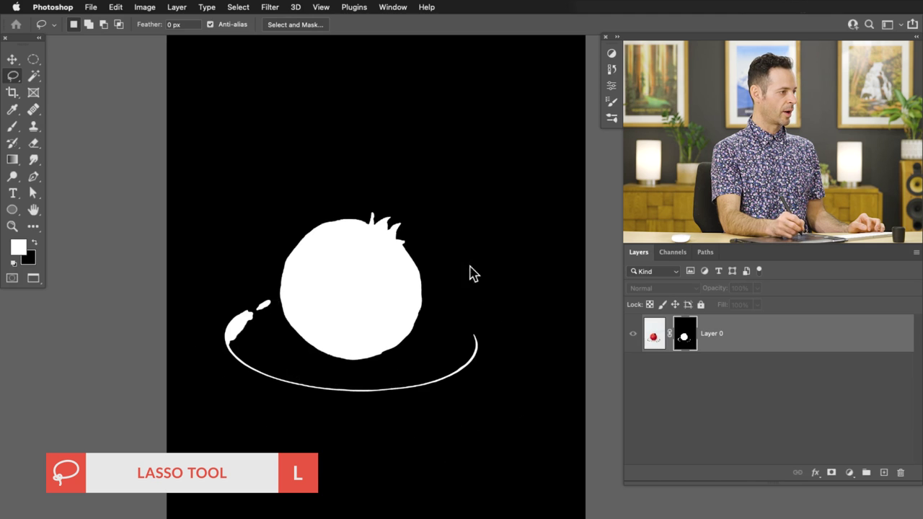
pyautogui.hotkey('shift', 'BackSpace')
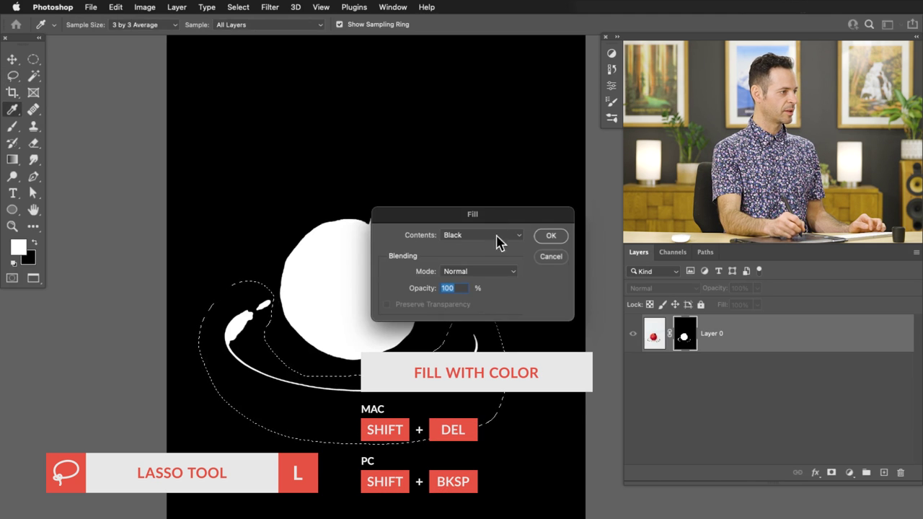
pyautogui.click(548, 236)
pyautogui.press('super+d')
pyautogui.keyDown('alt'); pyautogui.click(683, 349); pyautogui.keyUp('alt')
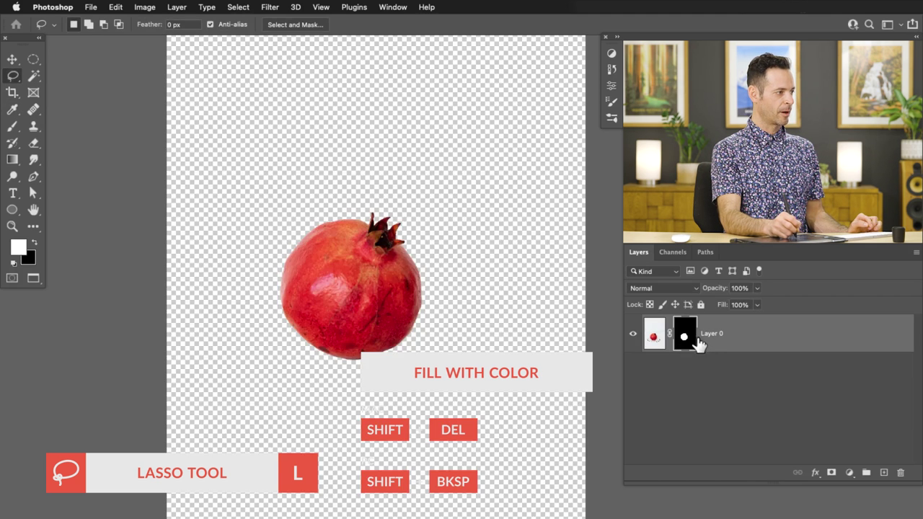
# Add a white Solid Color fill layer and place it beneath Layer 0.
pyautogui.click(849, 472)
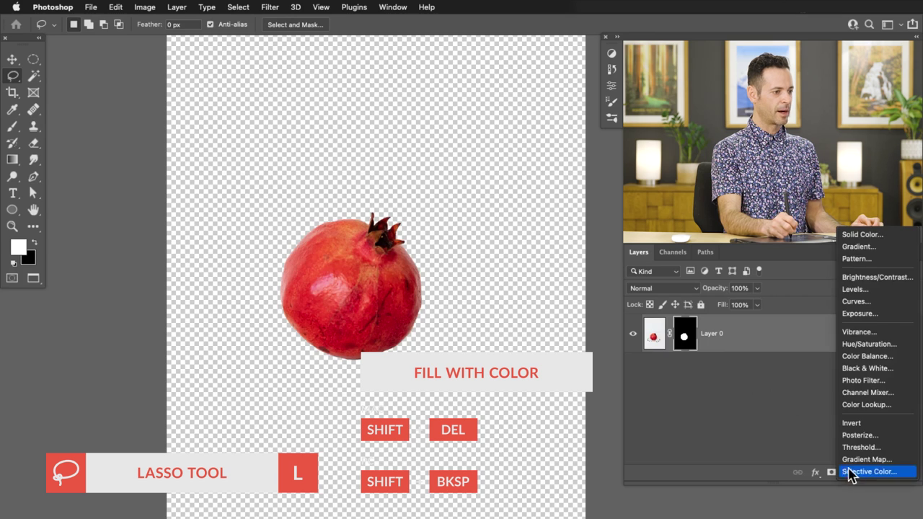
pyautogui.click(852, 234)
pyautogui.moveTo(130, 339); pyautogui.dragTo(69, 268)
pyautogui.click(399, 332)
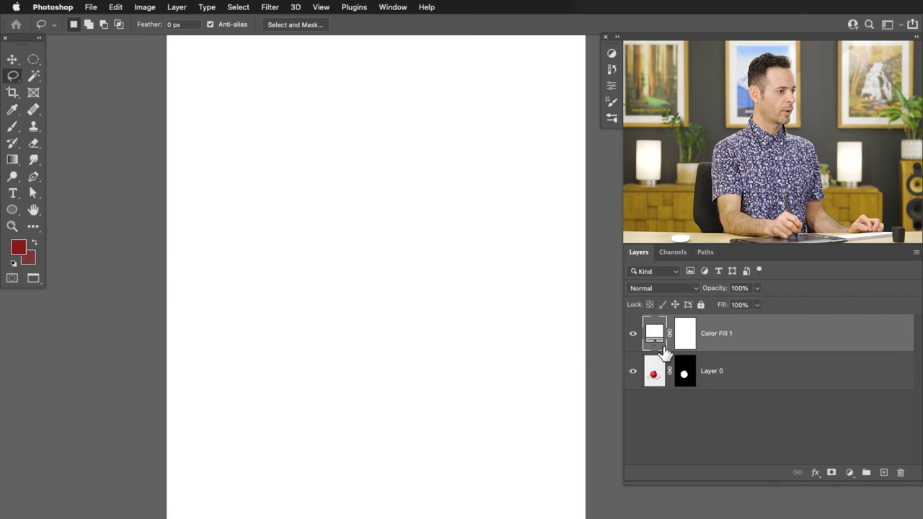
pyautogui.moveTo(664, 350); pyautogui.dragTo(731, 412)
pyautogui.press('l')
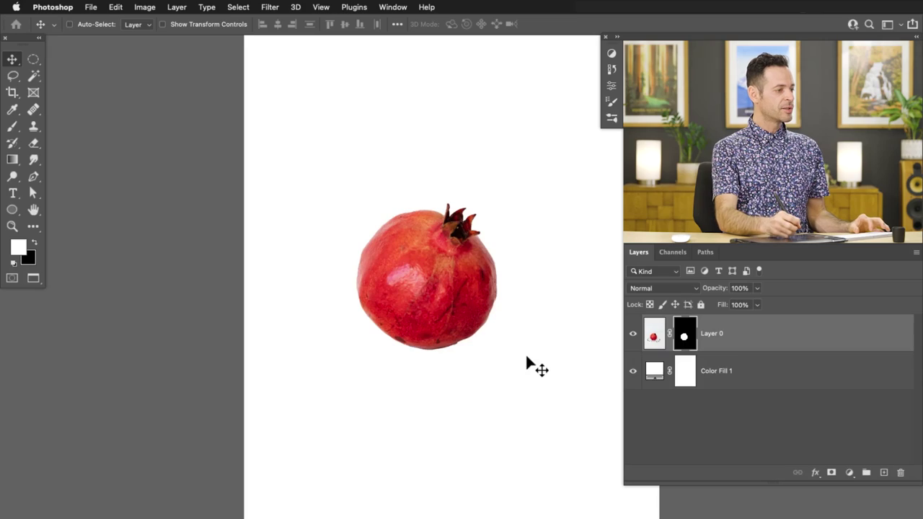
# Add a new layer above Color Fill 1, sample the pomegranate's dark bottom edge, and brush a thin contact shadow beneath it at 20% flow.
pyautogui.click(725, 369)
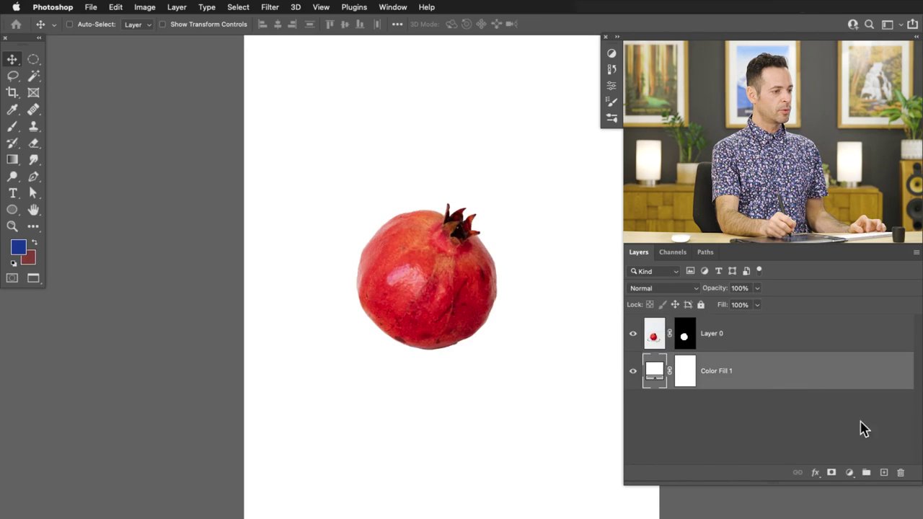
pyautogui.click(884, 472)
pyautogui.moveTo(449, 360); pyautogui.dragTo(541, 293)
pyautogui.press('b')
pyautogui.press('alt')
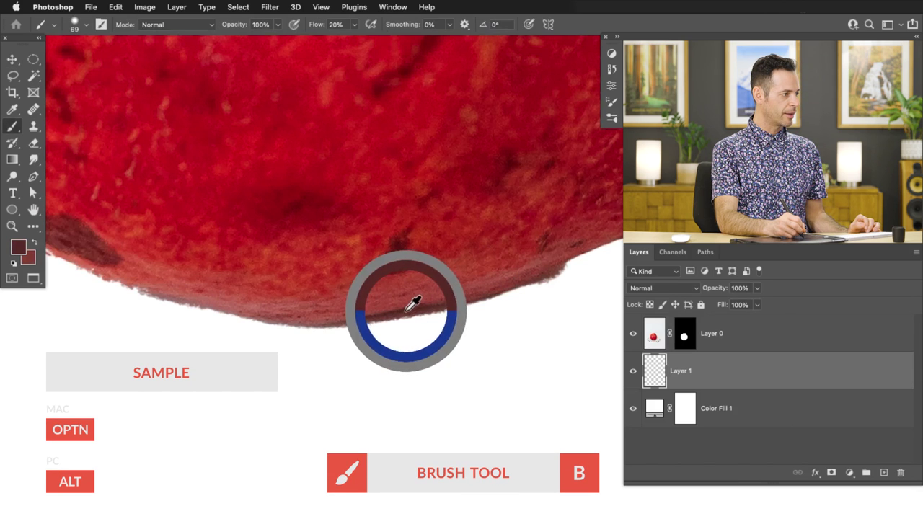
pyautogui.moveTo(420, 313)
pyautogui.mouseDown()
pyautogui.moveTo(442, 309)
pyautogui.moveTo(390, 317)
pyautogui.moveTo(508, 288)
pyautogui.moveTo(494, 292)
pyautogui.moveTo(565, 257)
pyautogui.moveTo(515, 283)
pyautogui.mouseUp()
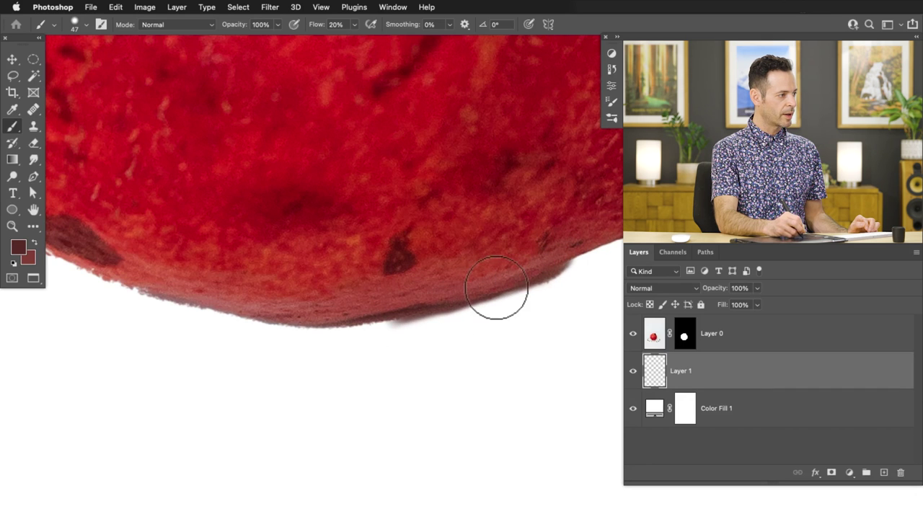
pyautogui.moveTo(392, 313)
pyautogui.mouseDown()
pyautogui.moveTo(306, 324)
pyautogui.moveTo(337, 318)
pyautogui.moveTo(303, 318)
pyautogui.moveTo(319, 318)
pyautogui.moveTo(309, 324)
pyautogui.moveTo(317, 324)
pyautogui.moveTo(229, 307)
pyautogui.mouseUp()
pyautogui.moveTo(321, 321)
pyautogui.mouseDown()
pyautogui.moveTo(284, 324)
pyautogui.moveTo(364, 318)
pyautogui.moveTo(353, 332)
pyautogui.moveTo(312, 334)
pyautogui.mouseUp()
# Enlarge the brush to size 88 and soften the contact shadow along the pomegranate's bottom edge on Layer 1.
pyautogui.press(']')
pyautogui.press(']')
pyautogui.press(']')
pyautogui.press(']')
pyautogui.moveTo(468, 290)
pyautogui.mouseDown()
pyautogui.moveTo(481, 290)
pyautogui.moveTo(416, 307)
pyautogui.moveTo(488, 295)
pyautogui.moveTo(387, 331)
pyautogui.moveTo(542, 276)
pyautogui.moveTo(580, 251)
pyautogui.moveTo(575, 242)
pyautogui.moveTo(509, 270)
pyautogui.moveTo(527, 272)
pyautogui.moveTo(472, 285)
pyautogui.mouseUp()
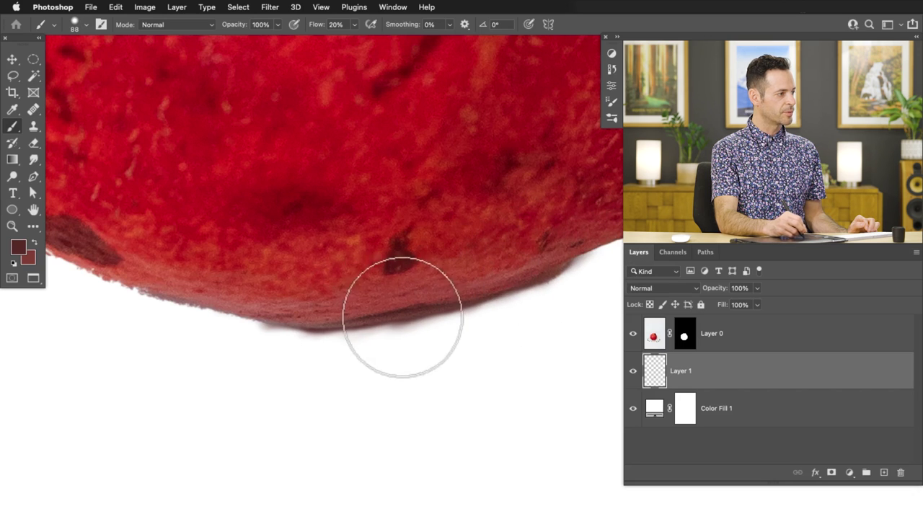
pyautogui.click(633, 334)
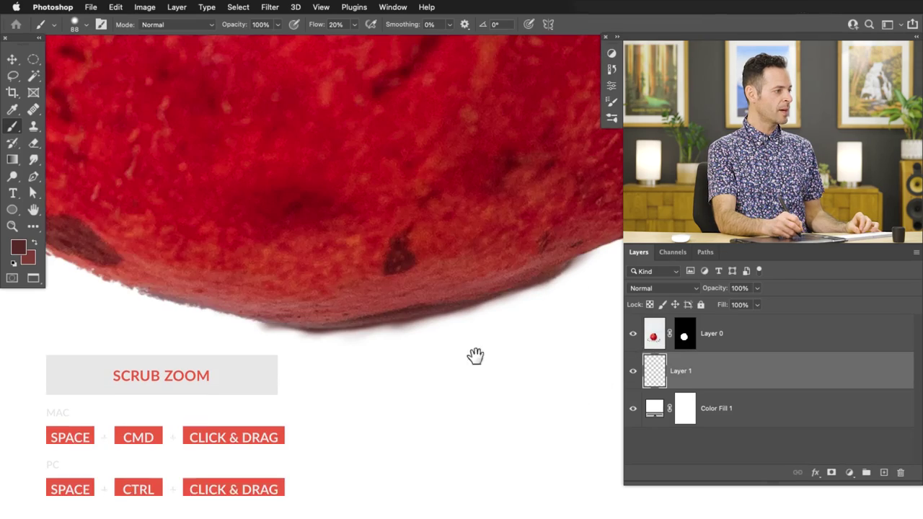
pyautogui.moveTo(474, 354); pyautogui.dragTo(436, 386)
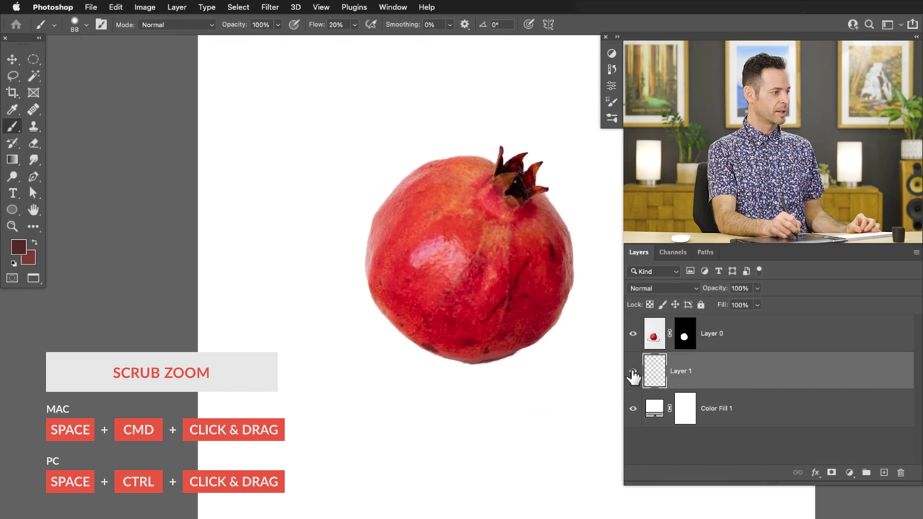
pyautogui.click(633, 371)
pyautogui.moveTo(526, 416); pyautogui.dragTo(455, 368)
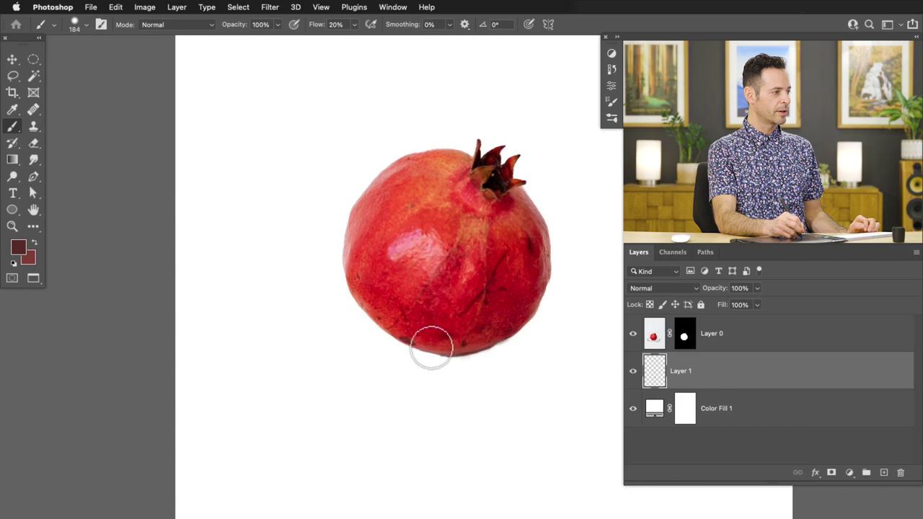
# Add a new layer above Layer 1 and paint a wider, softer shadow under the pomegranate with a size 388 brush at 10% flow.
pyautogui.click(884, 473)
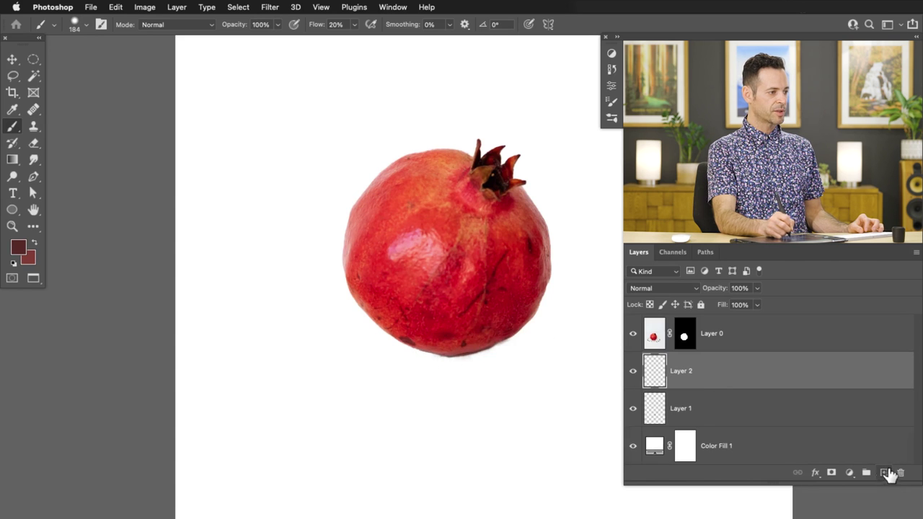
pyautogui.press(']')
pyautogui.press(']')
pyautogui.hotkey('shift', '1')
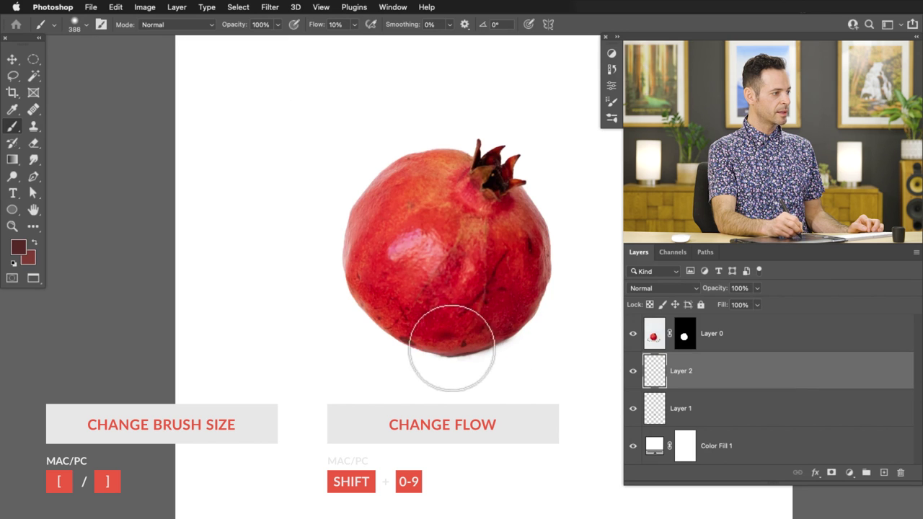
pyautogui.click(635, 334)
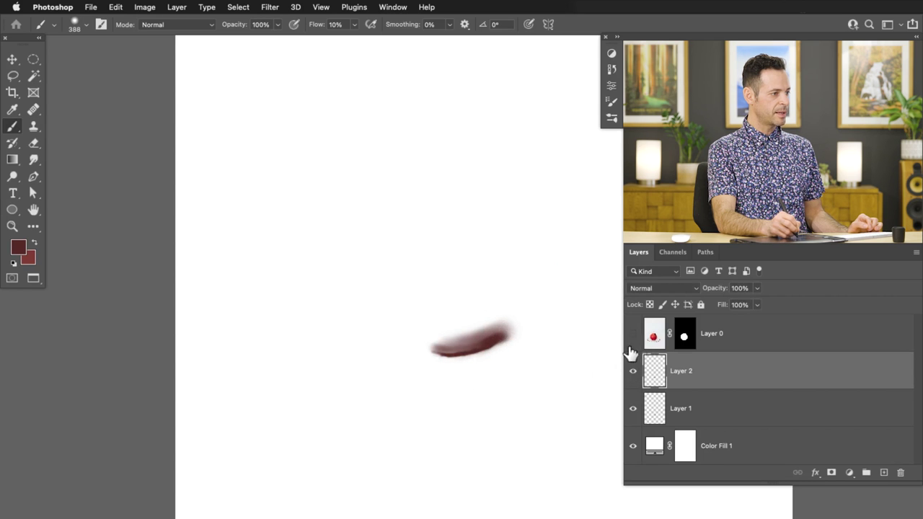
pyautogui.click(634, 336)
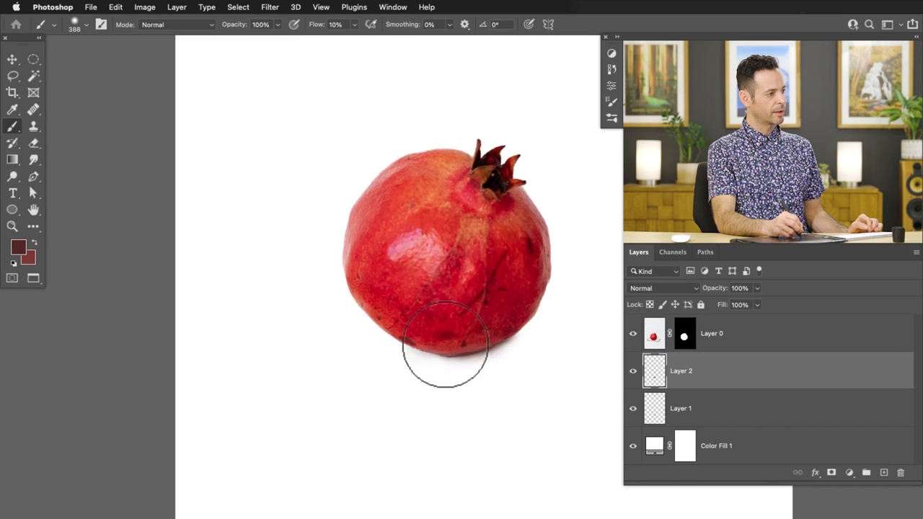
# Lower the opacity of the contact shadow on Layer 1 to about 81%.
pyautogui.scroll(-5, 522, 410)
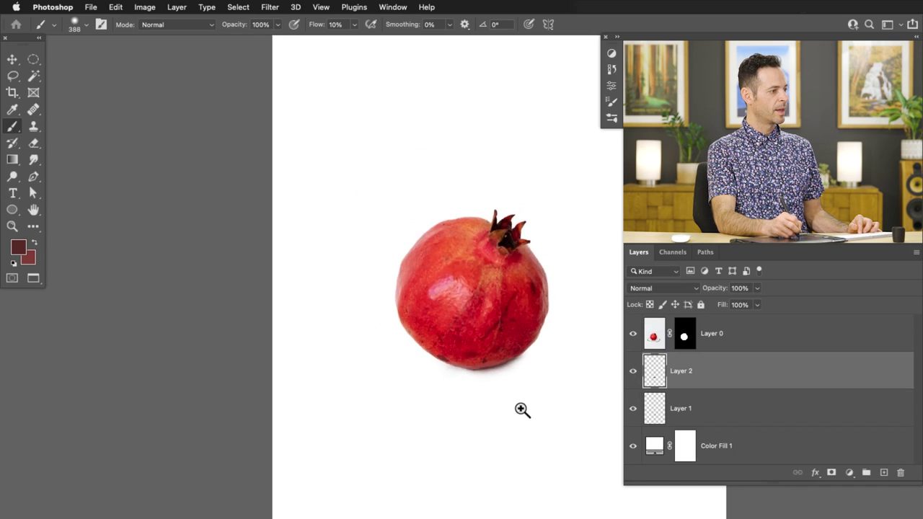
pyautogui.scroll(1, 476, 382)
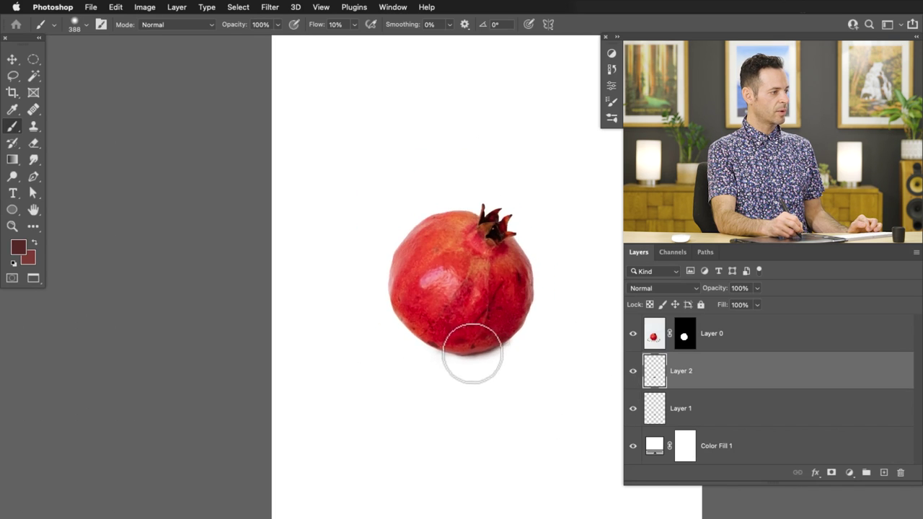
pyautogui.click(644, 412)
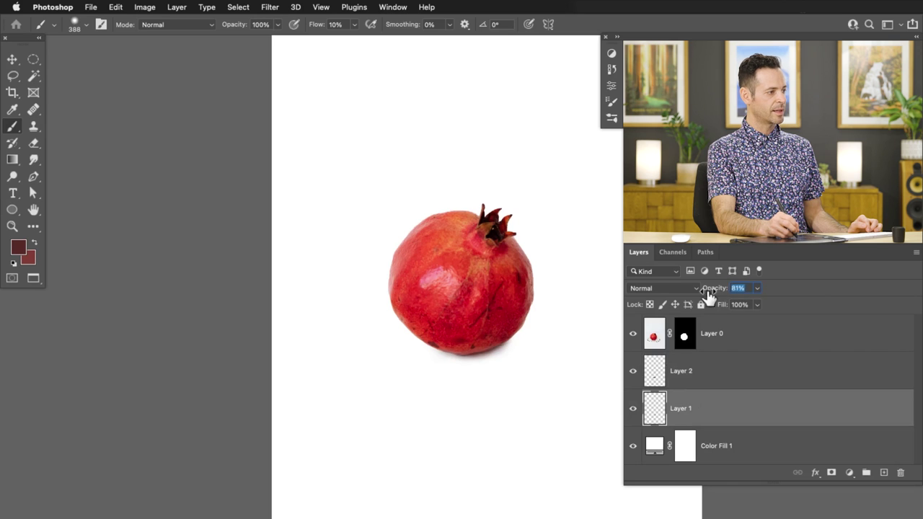
# Add a new layer above Layer 2 and paint a broad, diffuse shadow around the pomegranate's base with a brush of about size 1479.
pyautogui.click(715, 379)
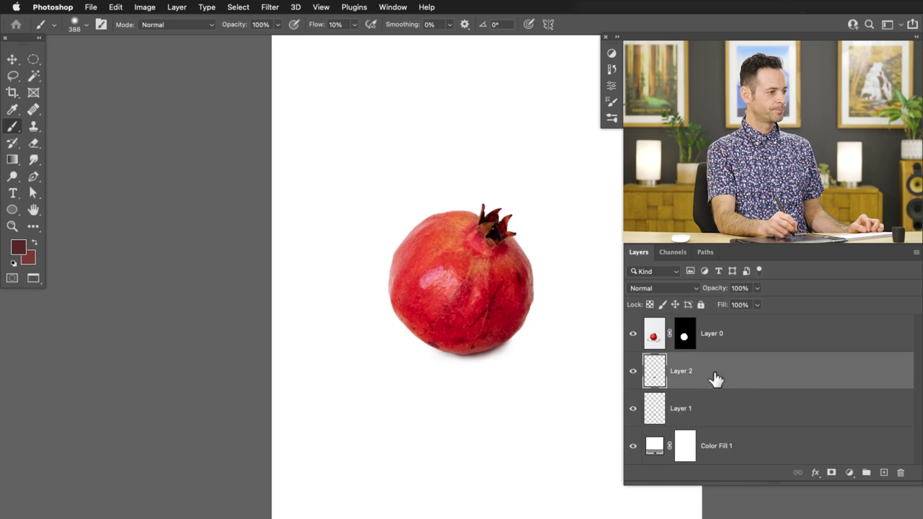
pyautogui.click(886, 472)
pyautogui.moveTo(488, 346)
pyautogui.mouseDown()
pyautogui.moveTo(490, 363)
pyautogui.moveTo(494, 284)
pyautogui.moveTo(470, 352)
pyautogui.moveTo(478, 326)
pyautogui.mouseUp()
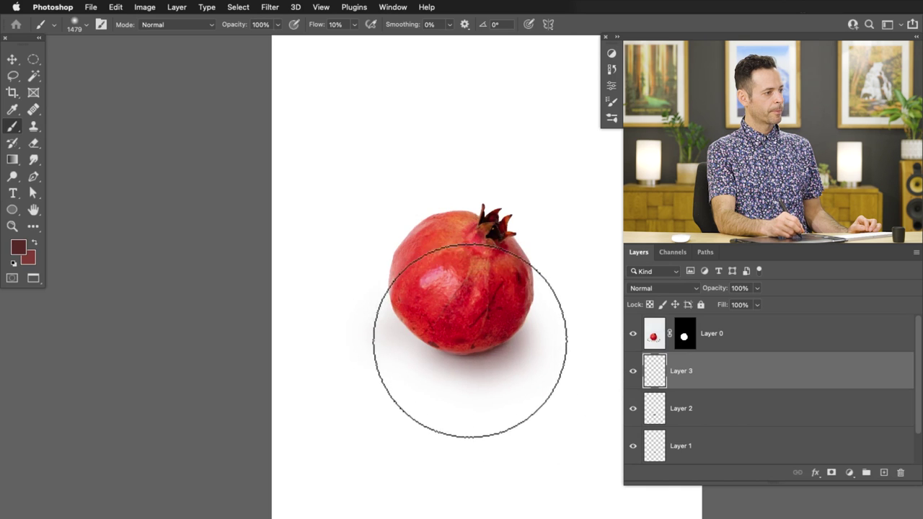
pyautogui.click(634, 372)
pyautogui.click(634, 372)
pyautogui.click(633, 373)
pyautogui.click(632, 373)
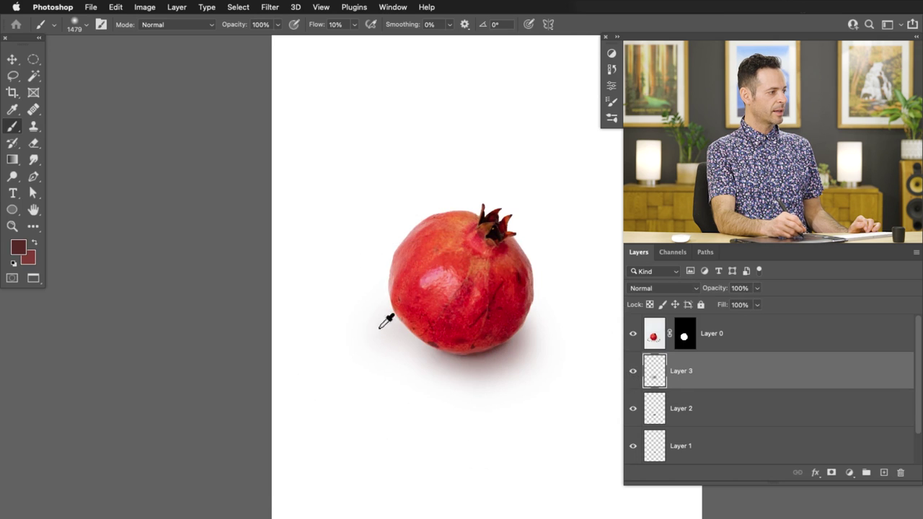
# Fade the outer edges of the broad shadow on Layer 3 with a large soft Eraser at 20% flow.
pyautogui.press('e')
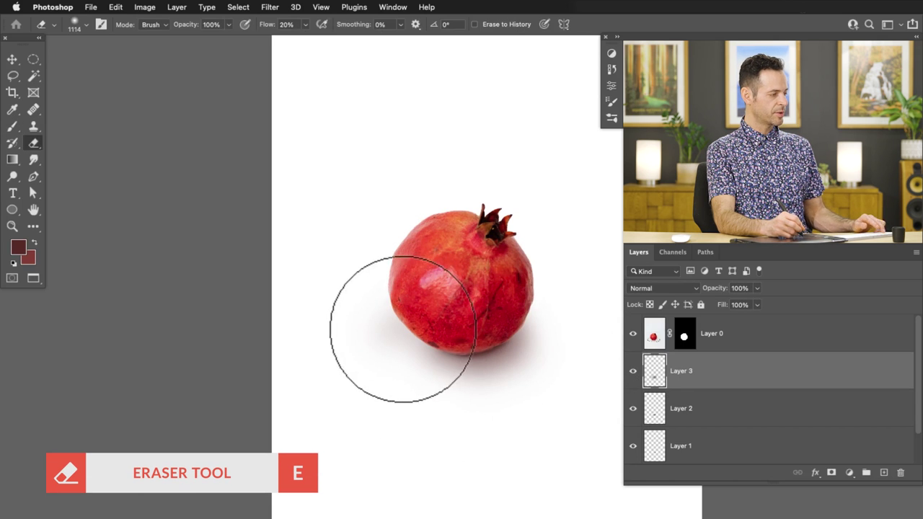
pyautogui.moveTo(371, 355); pyautogui.dragTo(368, 308)
pyautogui.moveTo(386, 304)
pyautogui.mouseDown()
pyautogui.moveTo(360, 349)
pyautogui.moveTo(399, 309)
pyautogui.moveTo(378, 345)
pyautogui.moveTo(362, 347)
pyautogui.moveTo(426, 298)
pyautogui.moveTo(477, 283)
pyautogui.moveTo(436, 300)
pyautogui.moveTo(537, 286)
pyautogui.moveTo(579, 310)
pyautogui.moveTo(527, 303)
pyautogui.moveTo(388, 327)
pyautogui.moveTo(445, 327)
pyautogui.moveTo(497, 383)
pyautogui.moveTo(442, 378)
pyautogui.moveTo(488, 385)
pyautogui.moveTo(485, 376)
pyautogui.moveTo(455, 383)
pyautogui.moveTo(458, 370)
pyautogui.moveTo(425, 350)
pyautogui.moveTo(448, 361)
pyautogui.moveTo(526, 324)
pyautogui.moveTo(498, 316)
pyautogui.moveTo(501, 299)
pyautogui.moveTo(510, 324)
pyautogui.moveTo(448, 334)
pyautogui.moveTo(490, 358)
pyautogui.moveTo(500, 334)
pyautogui.moveTo(448, 368)
pyautogui.moveTo(473, 379)
pyautogui.moveTo(426, 361)
pyautogui.moveTo(476, 366)
pyautogui.moveTo(448, 372)
pyautogui.moveTo(444, 360)
pyautogui.moveTo(502, 367)
pyautogui.moveTo(466, 366)
pyautogui.moveTo(502, 353)
pyautogui.moveTo(492, 370)
pyautogui.moveTo(599, 379)
pyautogui.mouseUp()
pyautogui.moveTo(546, 441); pyautogui.dragTo(536, 422)
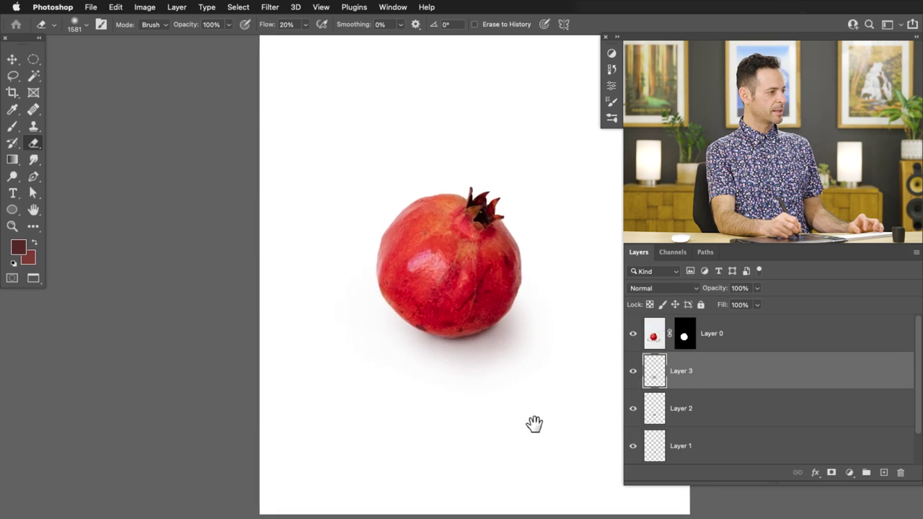
pyautogui.click(633, 373)
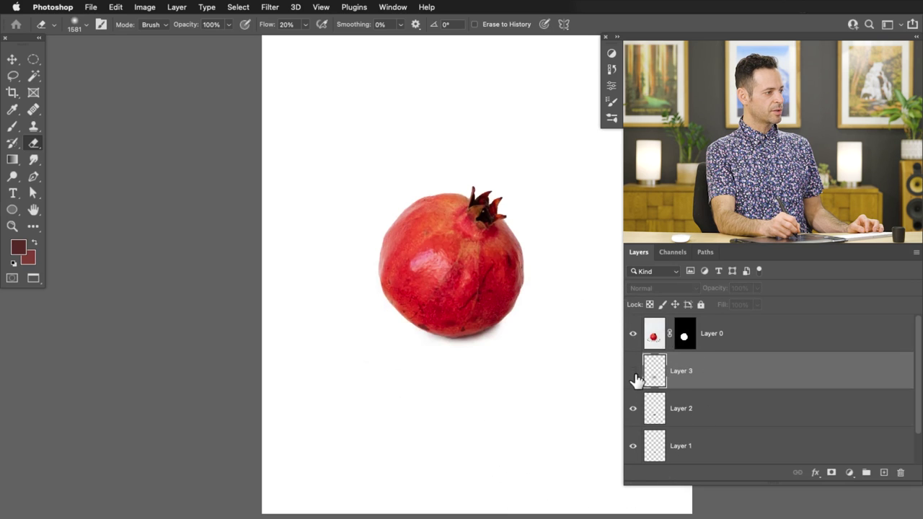
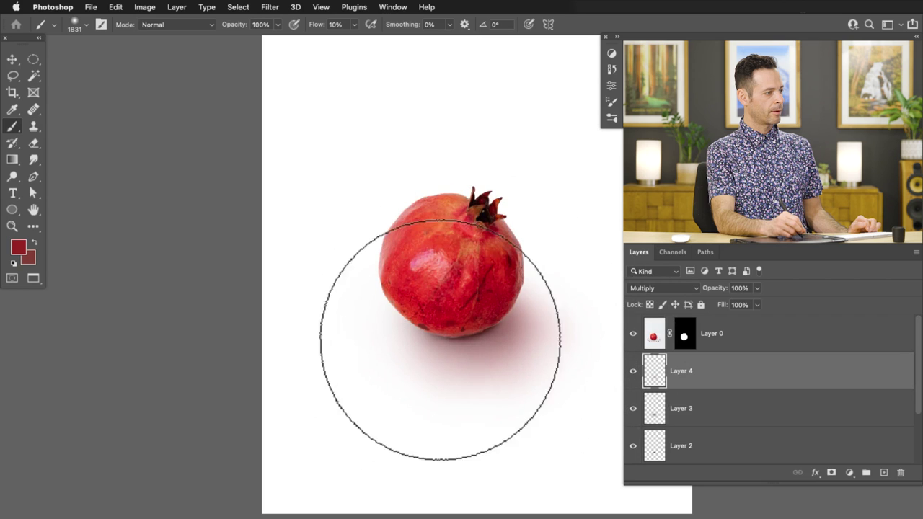
# Reduce the saturation of the red shadow on Layer 4 to -32 with a Hue/Saturation adjustment.
pyautogui.click(632, 371)
pyautogui.click(632, 372)
pyautogui.click(632, 371)
pyautogui.click(631, 371)
pyautogui.moveTo(582, 386); pyautogui.dragTo(512, 414)
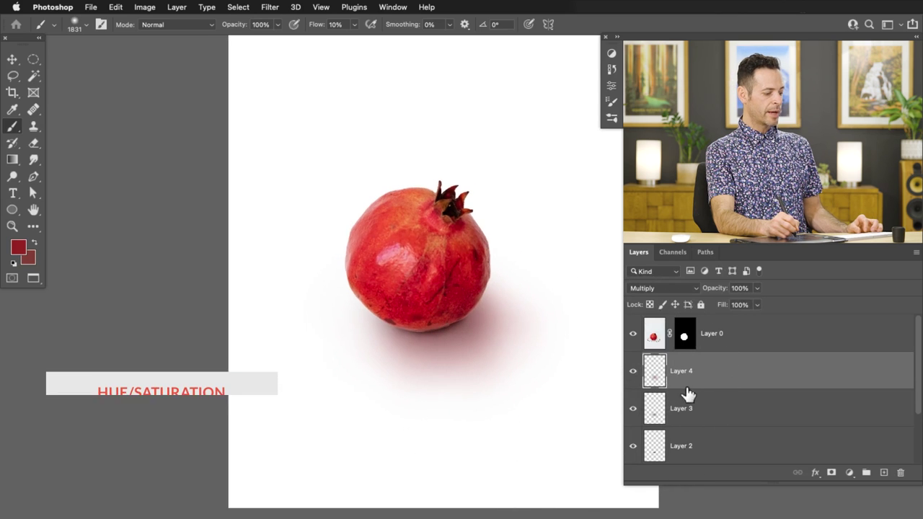
pyautogui.press('super+u')
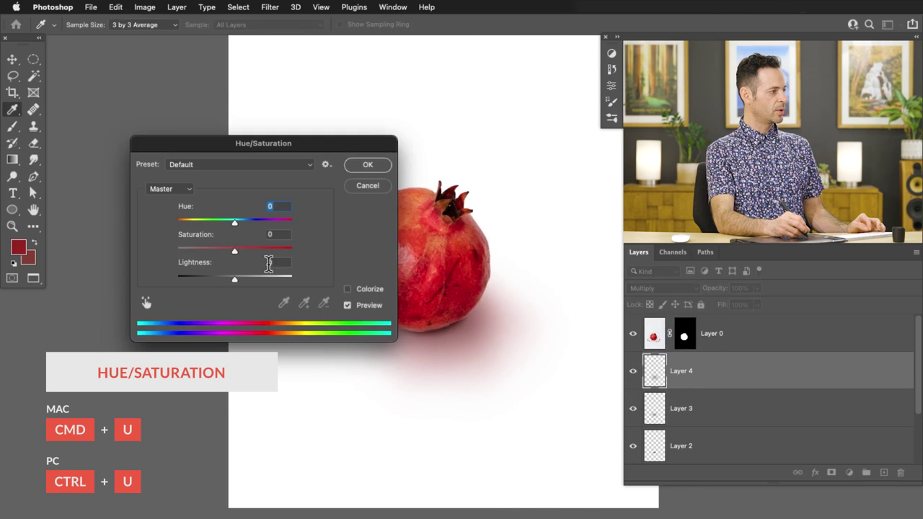
pyautogui.click(194, 252)
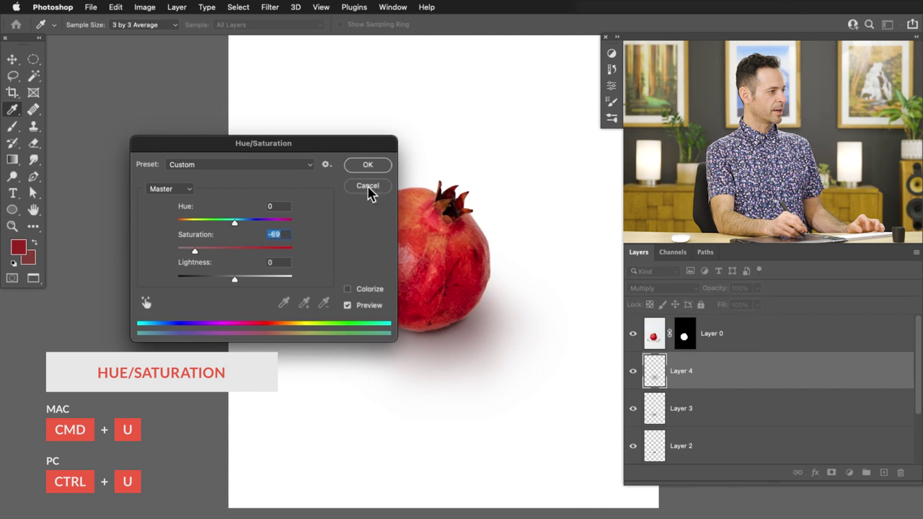
pyautogui.moveTo(458, 251); pyautogui.dragTo(542, 268)
pyautogui.click(214, 250)
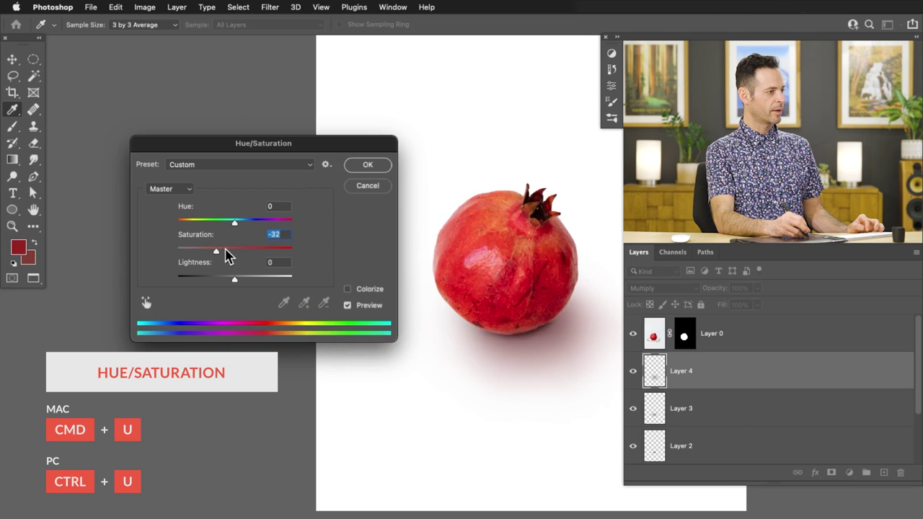
pyautogui.click(368, 165)
pyautogui.press('b')
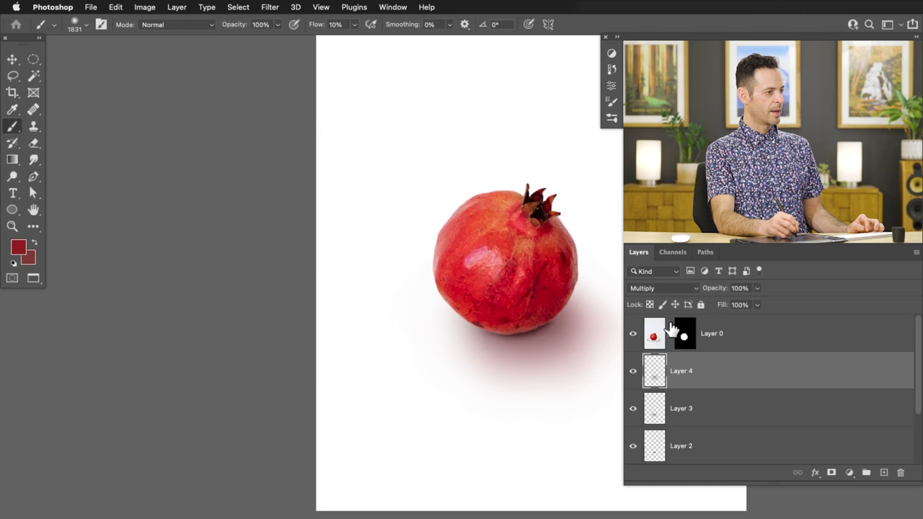
# Compare the image with and without Layer 4 and lower that layer's opacity to 65%.
pyautogui.click(632, 372)
pyautogui.click(632, 372)
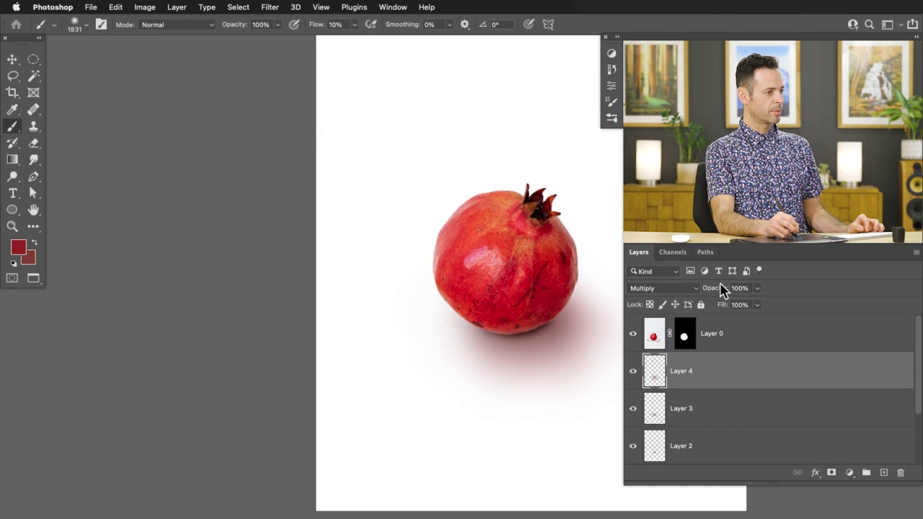
pyautogui.moveTo(710, 292); pyautogui.dragTo(714, 293)
pyautogui.moveTo(548, 385); pyautogui.dragTo(440, 387)
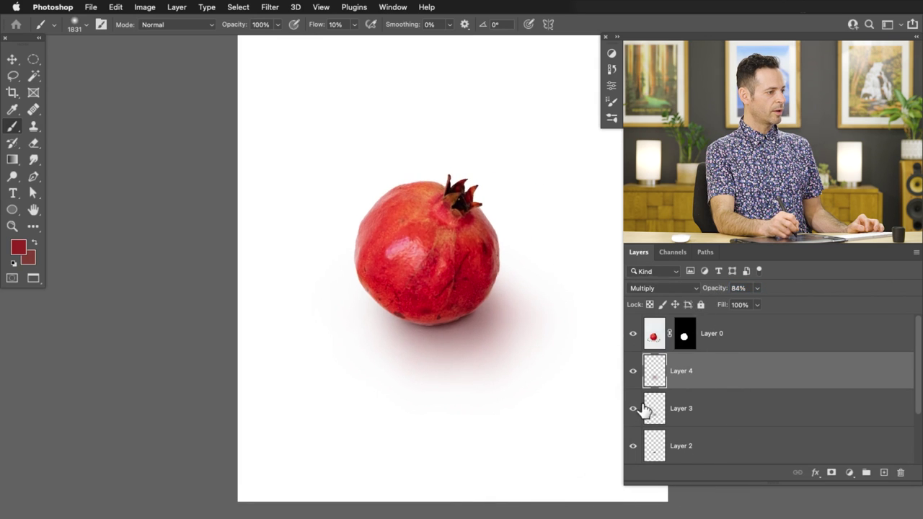
pyautogui.scroll(-1, 916, 389)
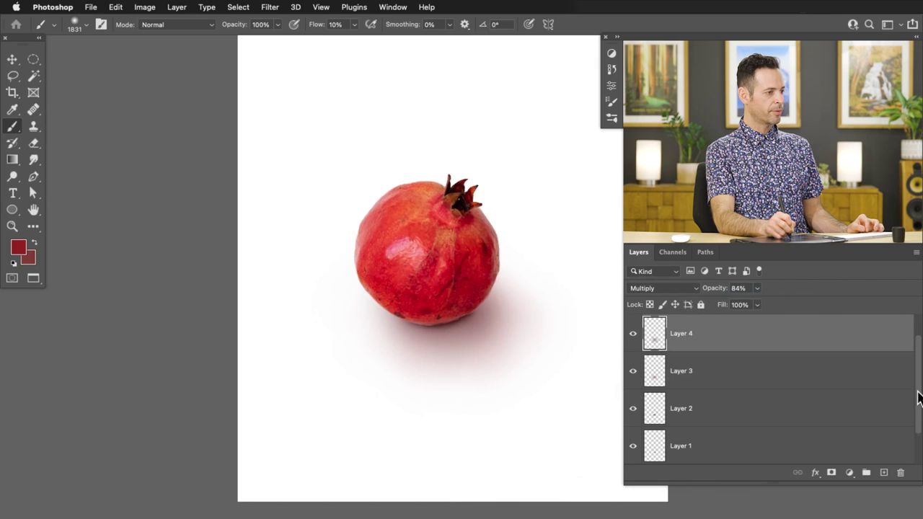
pyautogui.click(634, 339)
pyautogui.click(634, 338)
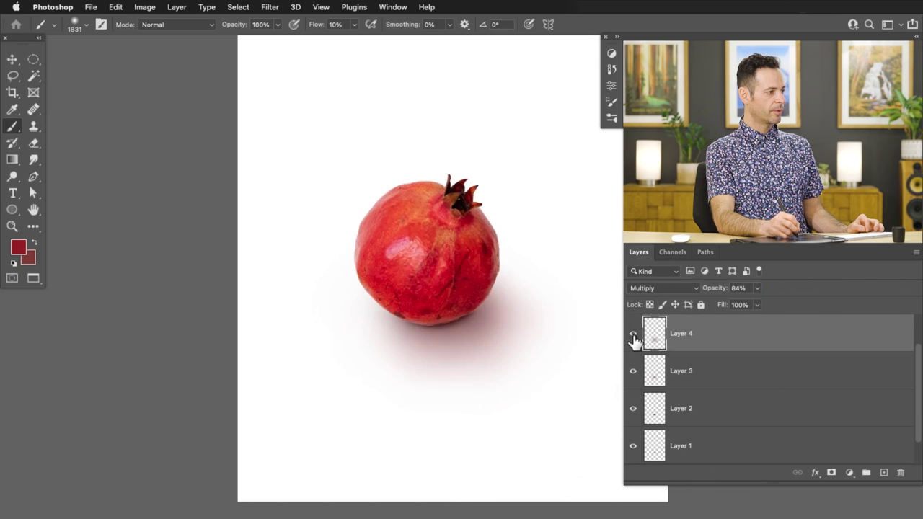
pyautogui.moveTo(711, 300); pyautogui.dragTo(706, 300)
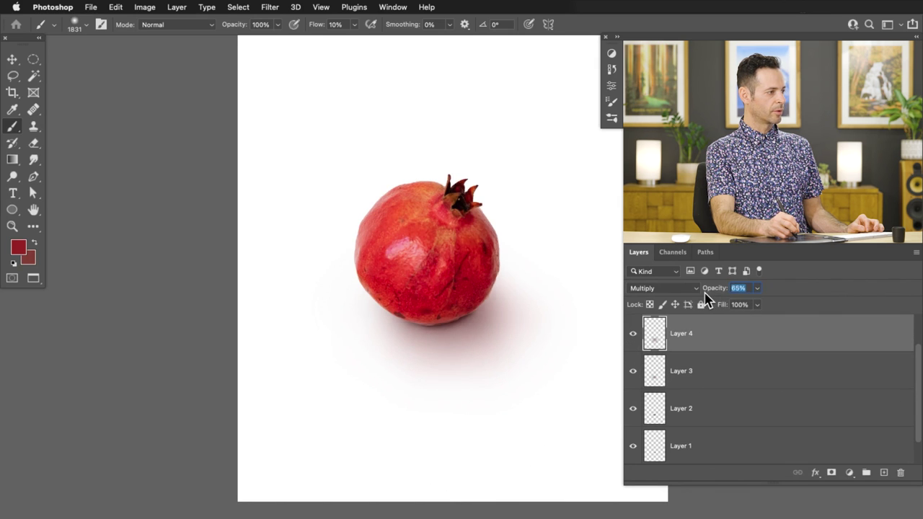
# Check the effect of the broad shadow on Layer 3 and reduce its opacity to 79%.
pyautogui.click(635, 375)
pyautogui.click(635, 376)
pyautogui.click(683, 380)
pyautogui.moveTo(724, 296); pyautogui.dragTo(713, 300)
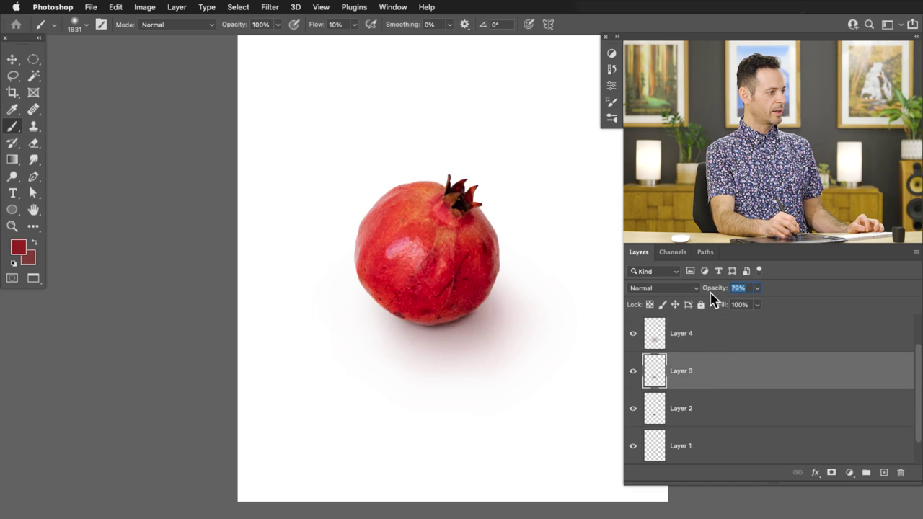
# Duplicate the Layer 2 shadow and shift the copy slightly to the right beneath the pomegranate.
pyautogui.click(688, 416)
pyautogui.click(633, 410)
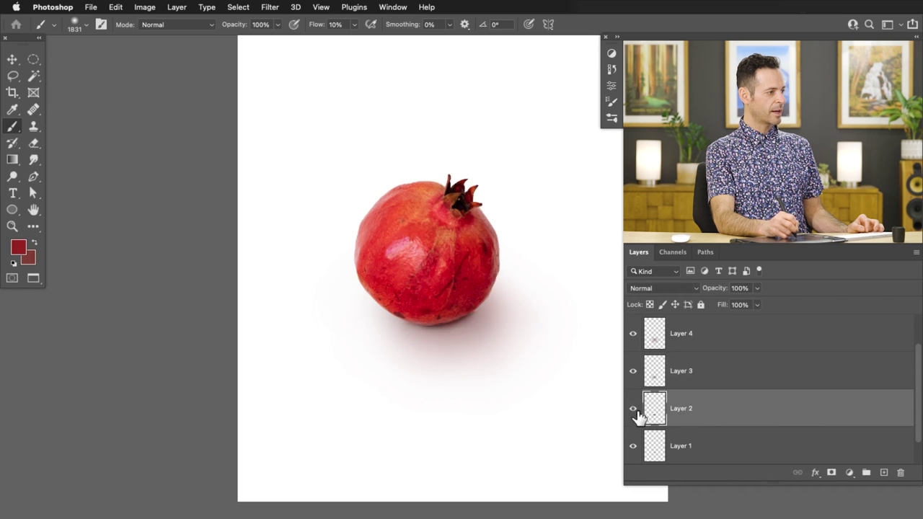
pyautogui.click(635, 410)
pyautogui.press('super+j')
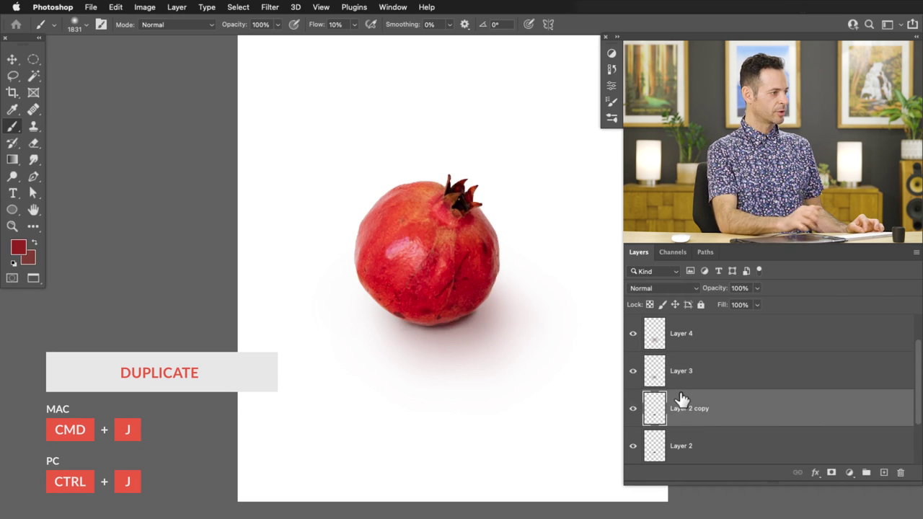
pyautogui.press('v')
pyautogui.moveTo(485, 387)
pyautogui.mouseDown()
pyautogui.moveTo(511, 394)
pyautogui.moveTo(495, 387)
pyautogui.mouseUp()
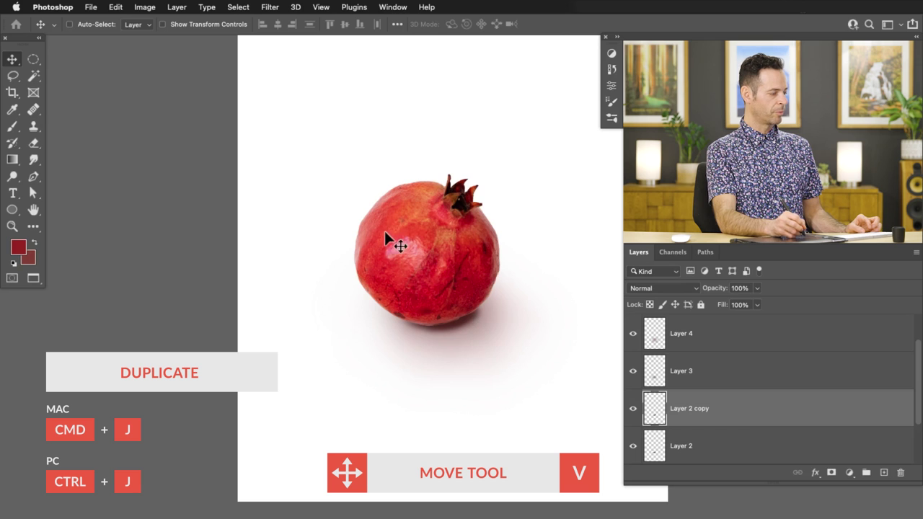
# Soften the duplicated Layer 2 shadow with a Gaussian Blur of 50.1 pixels radius.
pyautogui.click(266, 7)
pyautogui.moveTo(290, 156)
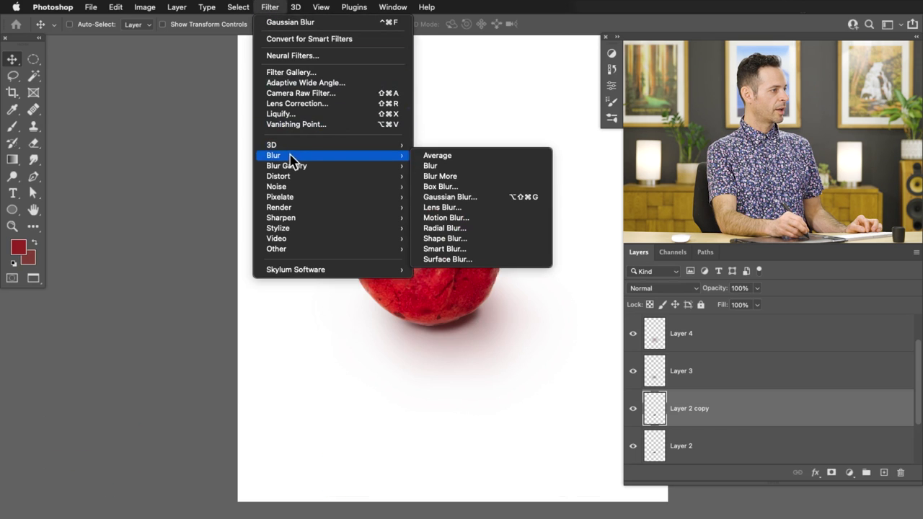
pyautogui.click(447, 197)
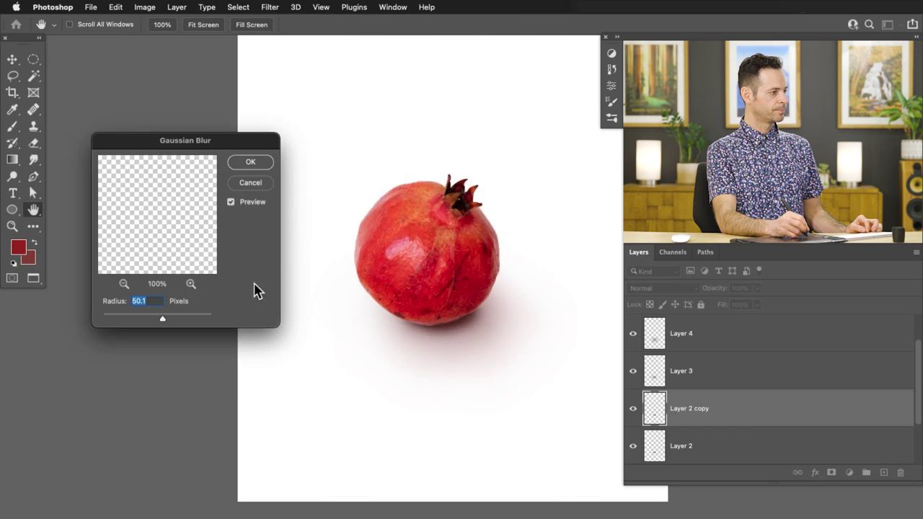
pyautogui.click(250, 163)
pyautogui.click(635, 409)
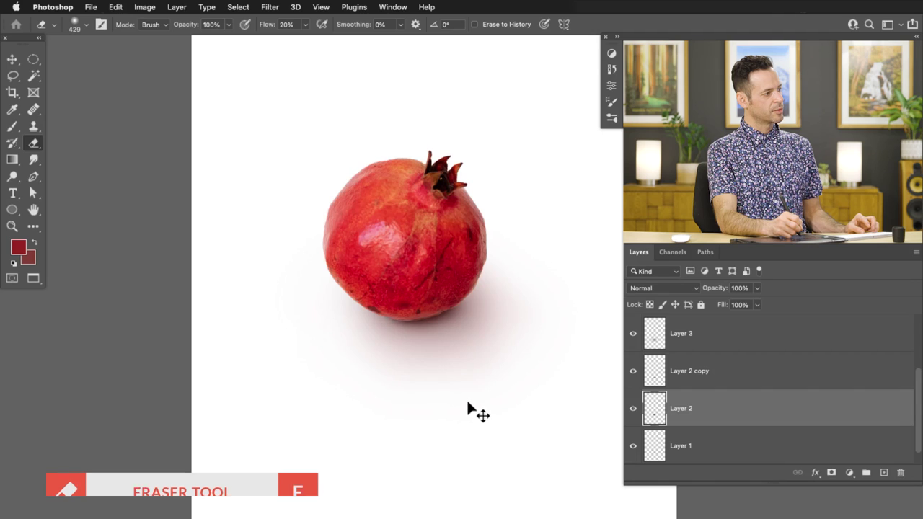
# Examine the pomegranate's lower edge up close where it meets the shadow, comparing with Layer 0 hidden and shown.
pyautogui.press('e')
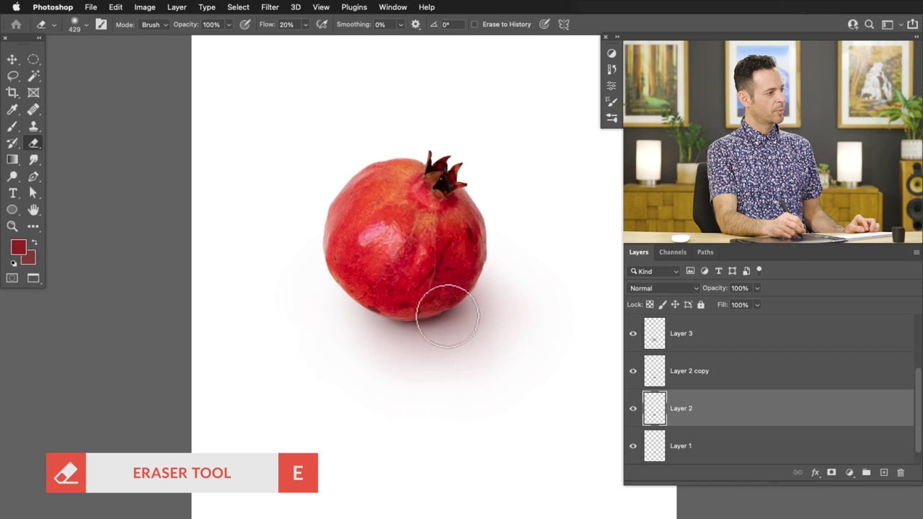
pyautogui.moveTo(427, 324); pyautogui.dragTo(508, 286)
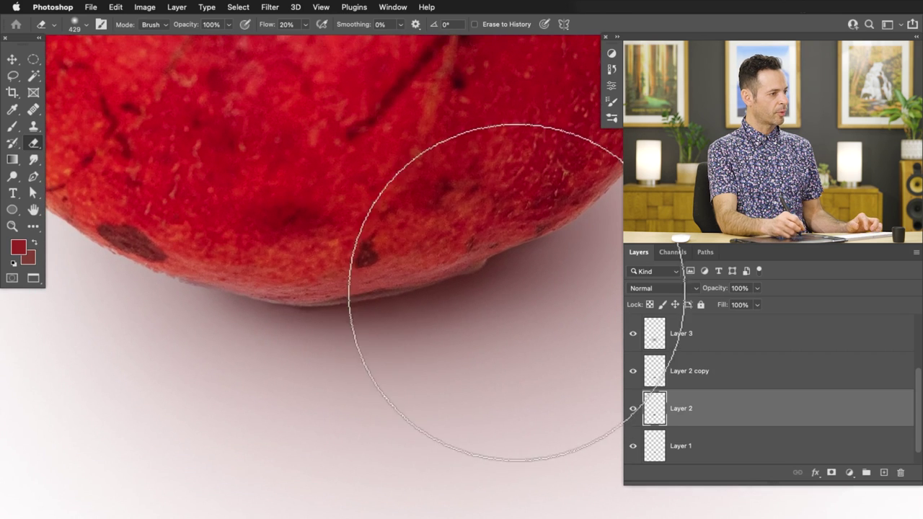
pyautogui.moveTo(917, 395); pyautogui.dragTo(865, 329)
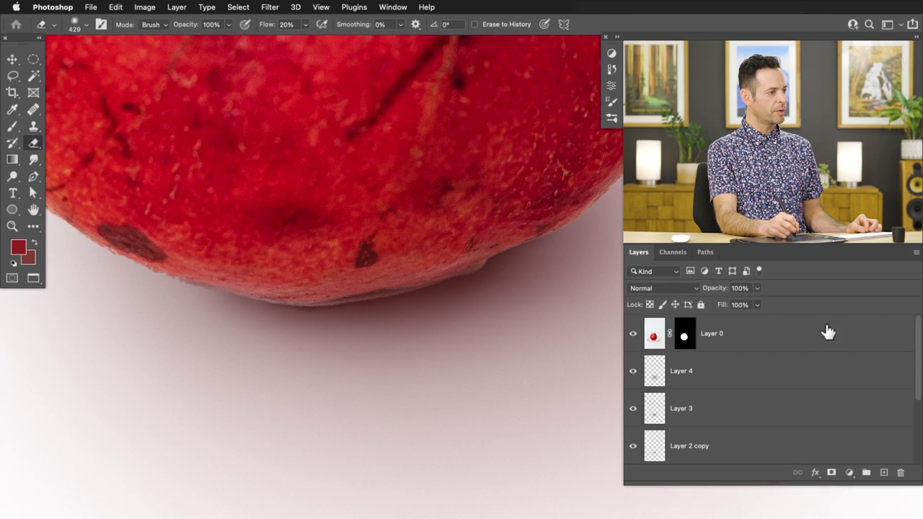
pyautogui.click(634, 335)
pyautogui.click(634, 335)
pyautogui.click(634, 335)
pyautogui.moveTo(355, 299)
pyautogui.mouseDown()
pyautogui.moveTo(336, 299)
pyautogui.moveTo(381, 299)
pyautogui.moveTo(339, 298)
pyautogui.moveTo(371, 297)
pyautogui.moveTo(342, 288)
pyautogui.moveTo(404, 303)
pyautogui.mouseUp()
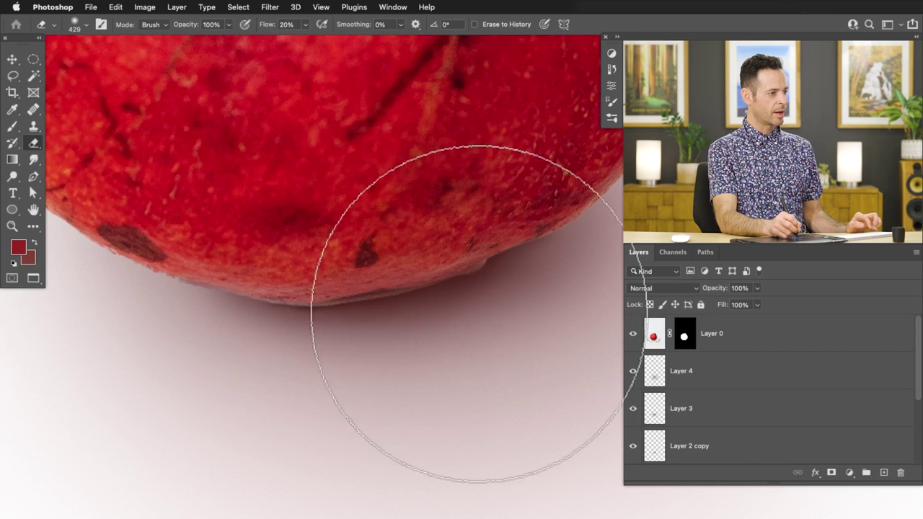
# Add a new layer above Layer 0 and switch to the Brush tool.
pyautogui.click(655, 331)
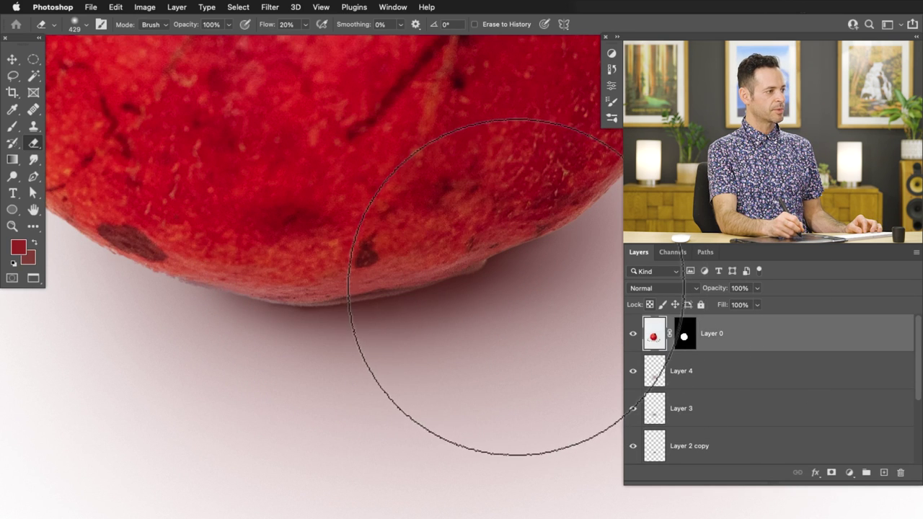
pyautogui.press('super+alt+shift+n')
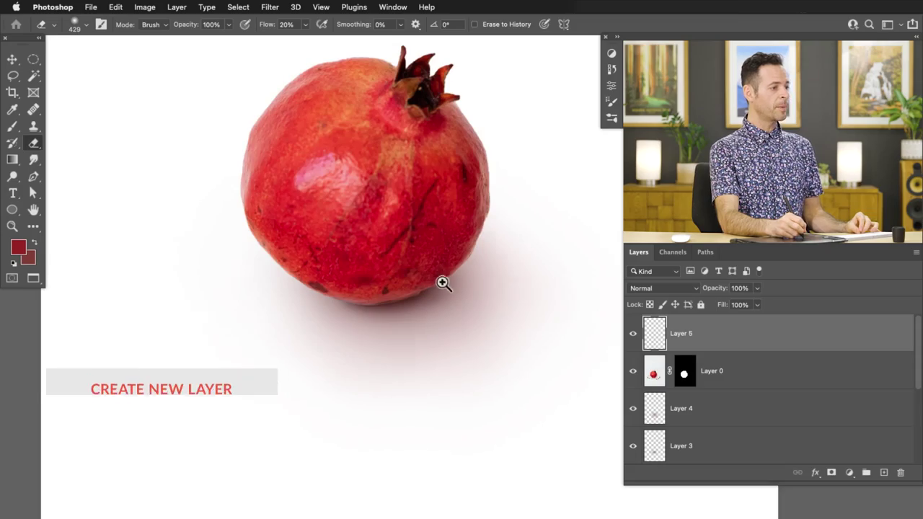
pyautogui.scroll(-3, 443, 278)
pyautogui.scroll(3, 421, 282)
pyautogui.press('b')
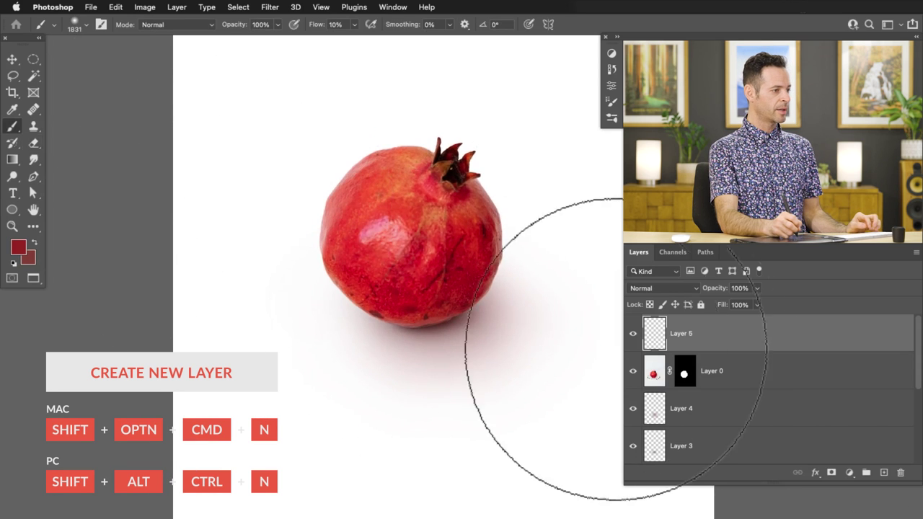
pyautogui.click(635, 376)
pyautogui.click(635, 377)
# Choose a bright cyan foreground color with hue 181 and scribble strokes across and beyond the pomegranate on Layer 5.
pyautogui.click(18, 248)
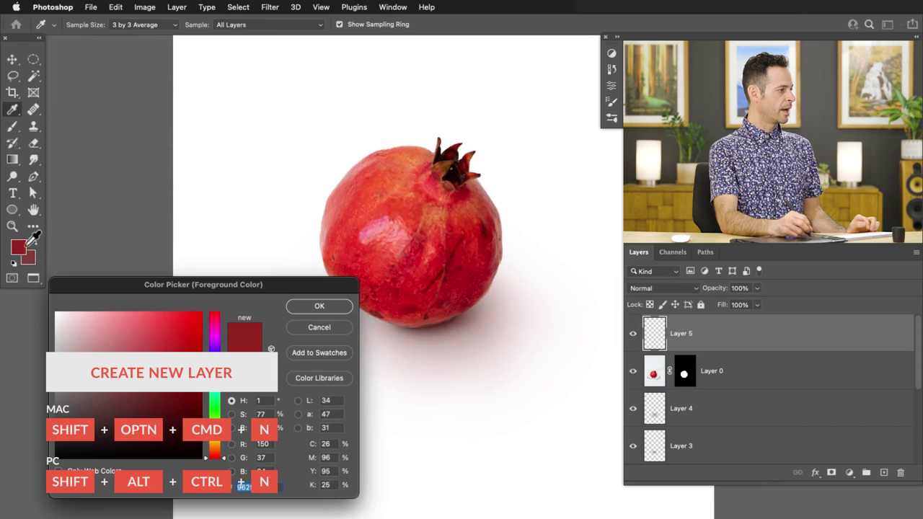
pyautogui.moveTo(214, 314); pyautogui.dragTo(214, 393)
pyautogui.click(164, 328)
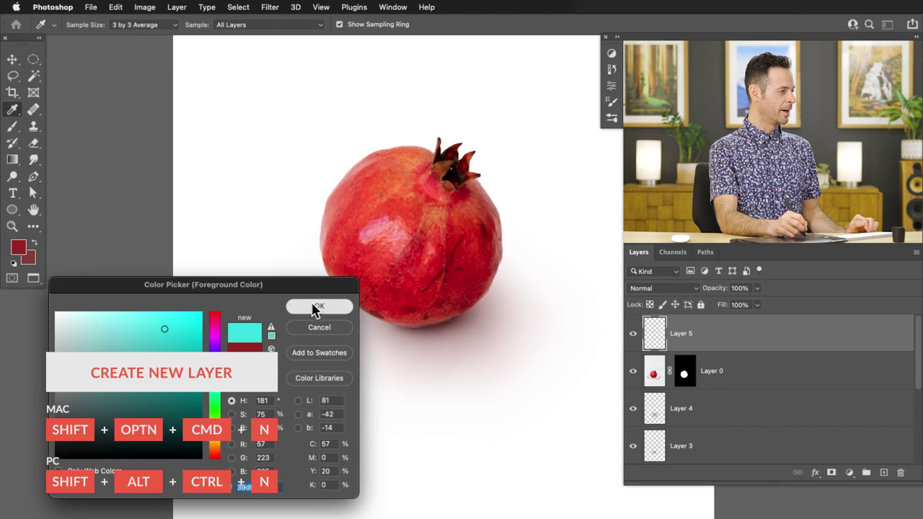
pyautogui.click(314, 311)
pyautogui.moveTo(353, 253)
pyautogui.mouseDown()
pyautogui.moveTo(267, 312)
pyautogui.moveTo(300, 312)
pyautogui.moveTo(282, 289)
pyautogui.mouseUp()
pyautogui.moveTo(262, 203); pyautogui.dragTo(245, 206)
pyautogui.moveTo(179, 261)
pyautogui.mouseDown()
pyautogui.moveTo(520, 170)
pyautogui.moveTo(373, 245)
pyautogui.moveTo(303, 295)
pyautogui.moveTo(505, 290)
pyautogui.moveTo(402, 391)
pyautogui.mouseUp()
pyautogui.moveTo(286, 204)
pyautogui.mouseDown()
pyautogui.moveTo(461, 153)
pyautogui.moveTo(417, 134)
pyautogui.moveTo(505, 141)
pyautogui.mouseUp()
pyautogui.click(631, 335)
pyautogui.click(632, 334)
pyautogui.click(632, 334)
pyautogui.click(632, 334)
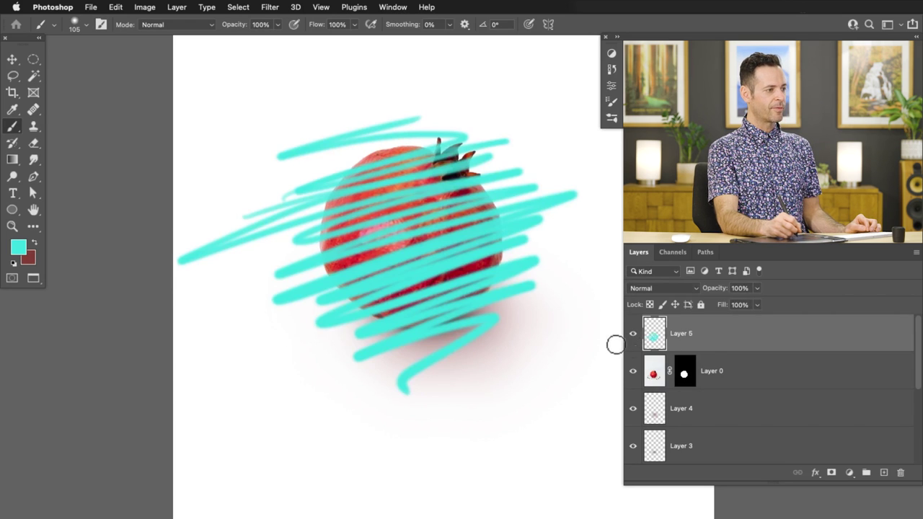
# Clip the cyan strokes on Layer 5 to Layer 0 and try moving them within the pomegranate's shape.
pyautogui.rightClick(714, 335)
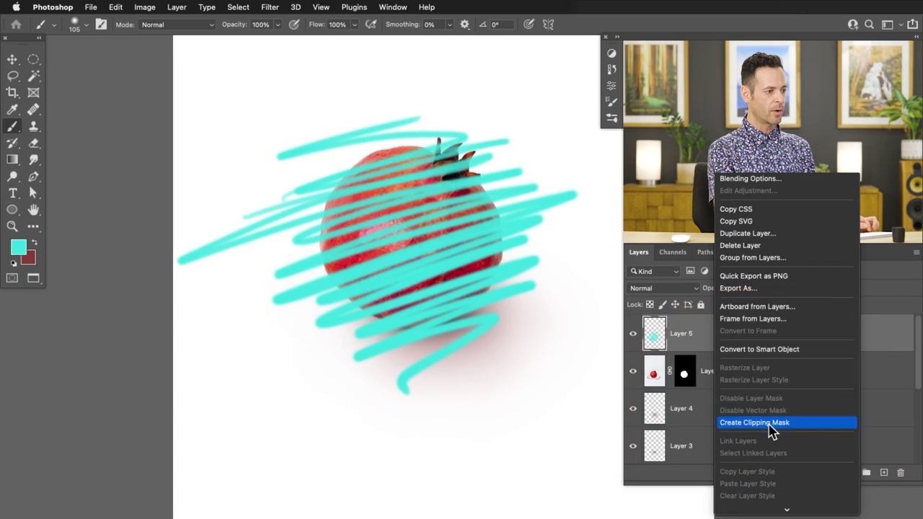
pyautogui.click(770, 424)
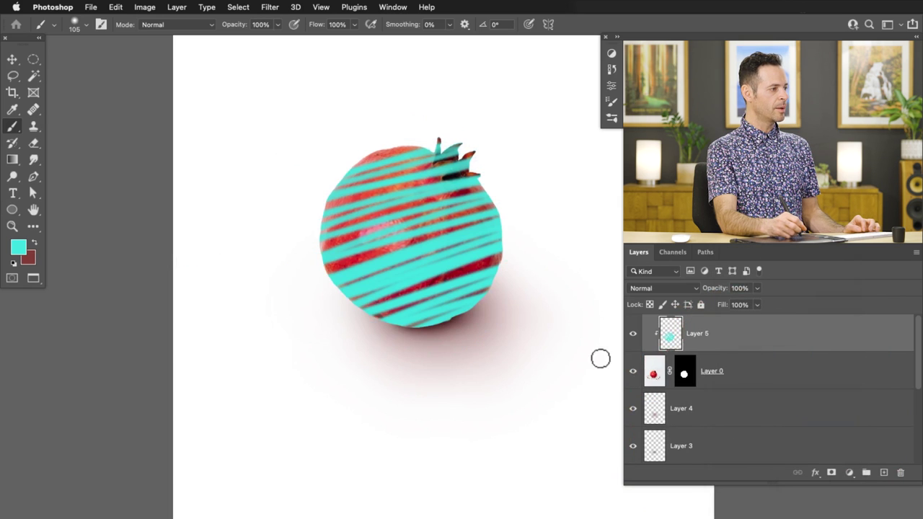
pyautogui.press('v')
pyautogui.moveTo(463, 307)
pyautogui.mouseDown()
pyautogui.moveTo(478, 303)
pyautogui.moveTo(406, 239)
pyautogui.moveTo(467, 361)
pyautogui.moveTo(463, 249)
pyautogui.moveTo(469, 344)
pyautogui.moveTo(491, 405)
pyautogui.moveTo(539, 402)
pyautogui.moveTo(444, 301)
pyautogui.moveTo(497, 359)
pyautogui.moveTo(456, 312)
pyautogui.mouseUp()
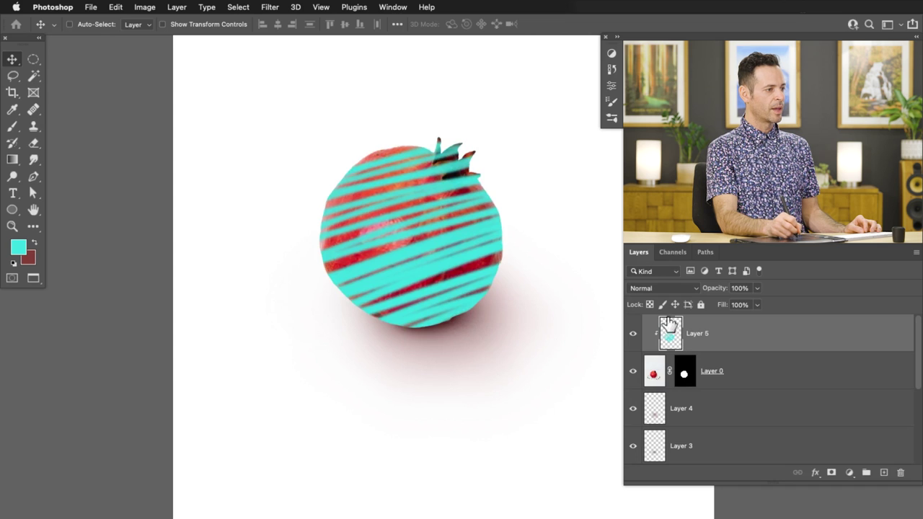
# Release the clipping mask on Layer 5 and delete the layer with the cyan strokes.
pyautogui.rightClick(730, 335)
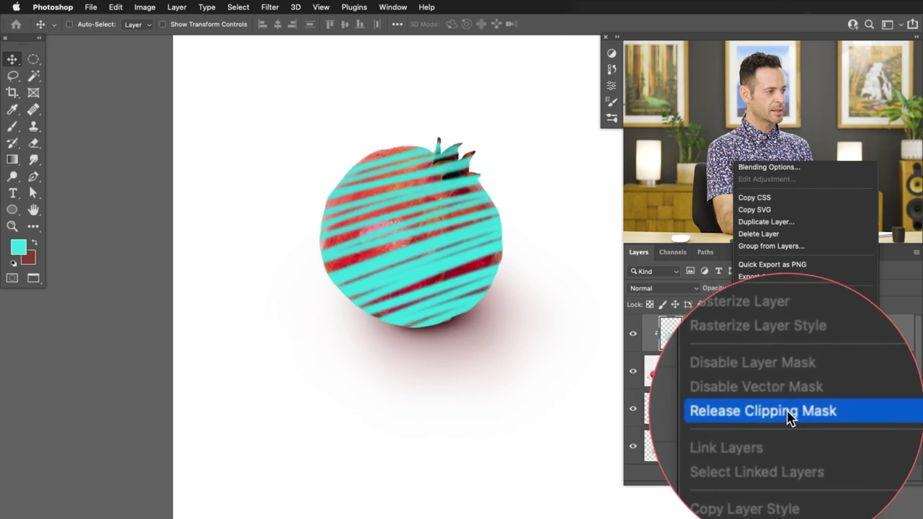
pyautogui.click(775, 411)
pyautogui.click(634, 335)
pyautogui.click(634, 338)
pyautogui.click(634, 339)
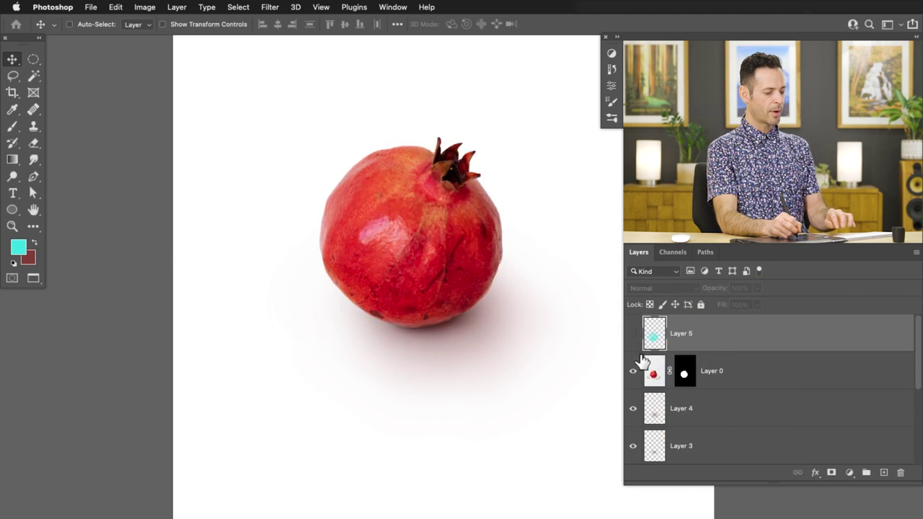
pyautogui.press('Delete')
# Add a new layer above Layer 0, clip it to the pomegranate, and undo the test stroke made with the Brush.
pyautogui.hotkey('ctrl', 'shift', 'alt', 'n')
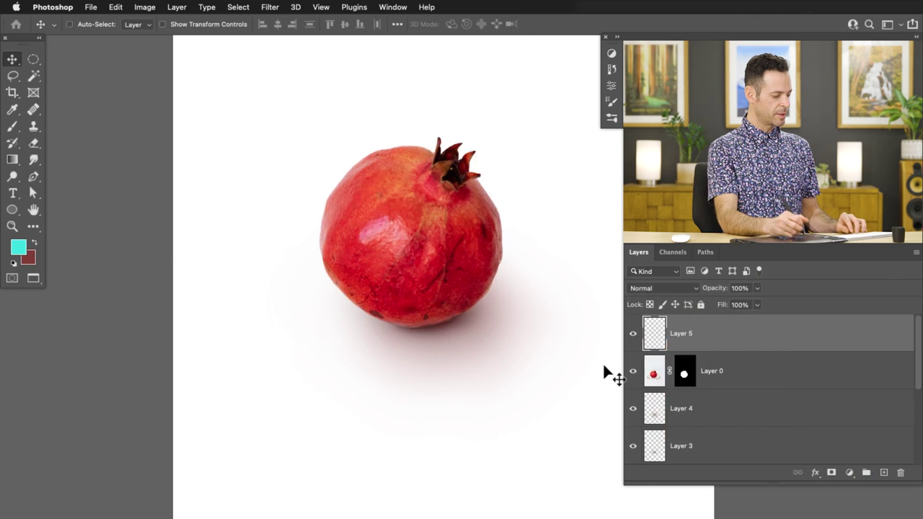
pyautogui.press('b')
pyautogui.moveTo(433, 336)
pyautogui.mouseDown()
pyautogui.moveTo(511, 293)
pyautogui.moveTo(511, 344)
pyautogui.mouseUp()
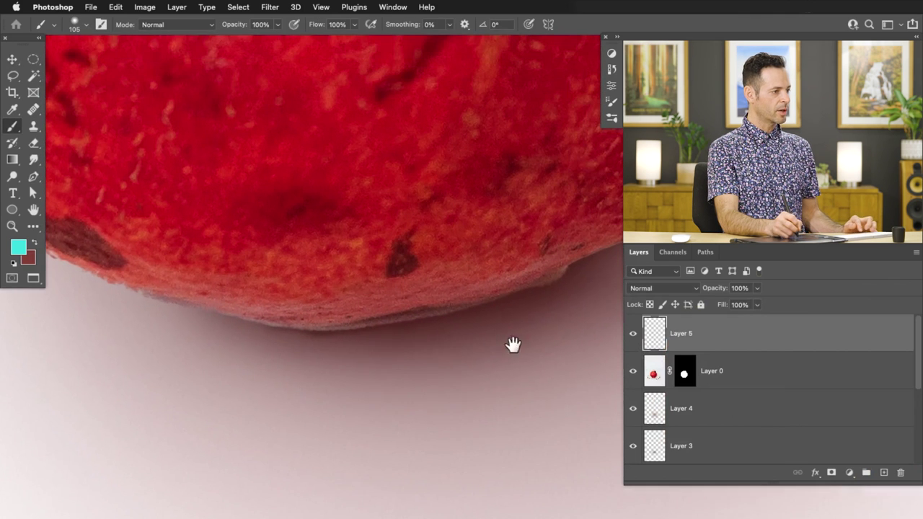
pyautogui.rightClick(711, 333)
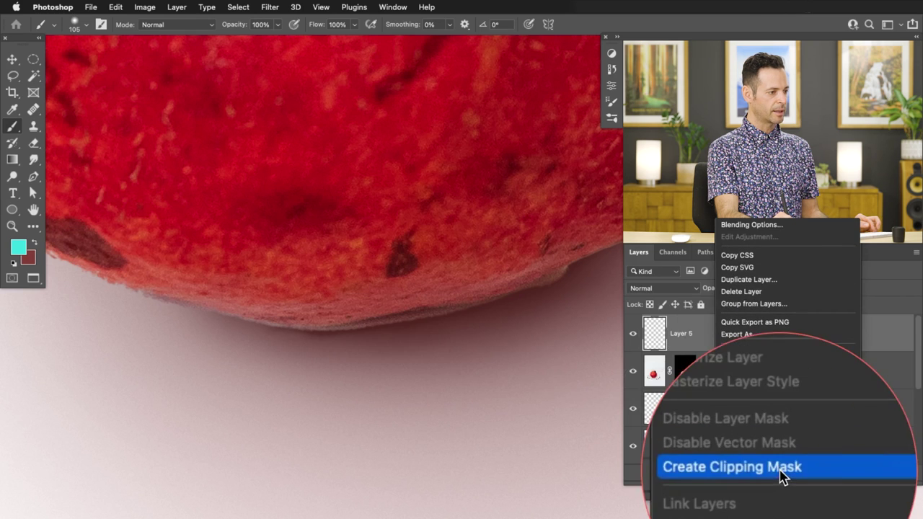
pyautogui.click(783, 472)
pyautogui.moveTo(321, 347)
pyautogui.mouseDown()
pyautogui.moveTo(426, 262)
pyautogui.moveTo(536, 313)
pyautogui.moveTo(445, 336)
pyautogui.moveTo(31, 382)
pyautogui.mouseUp()
pyautogui.press('super+z')
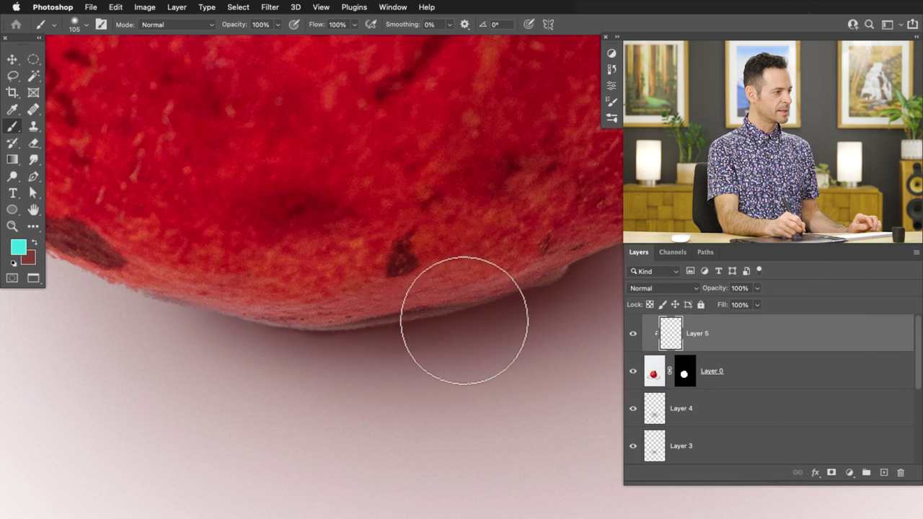
# Paint over the pale rim along the pomegranate's bottom edge on Layer 5, using dark red tones sampled from the adjacent shadow.
pyautogui.keyDown('alt'); pyautogui.click(408, 319); pyautogui.keyUp('alt')
pyautogui.moveTo(406, 324)
pyautogui.mouseDown()
pyautogui.moveTo(370, 334)
pyautogui.moveTo(387, 326)
pyautogui.mouseUp()
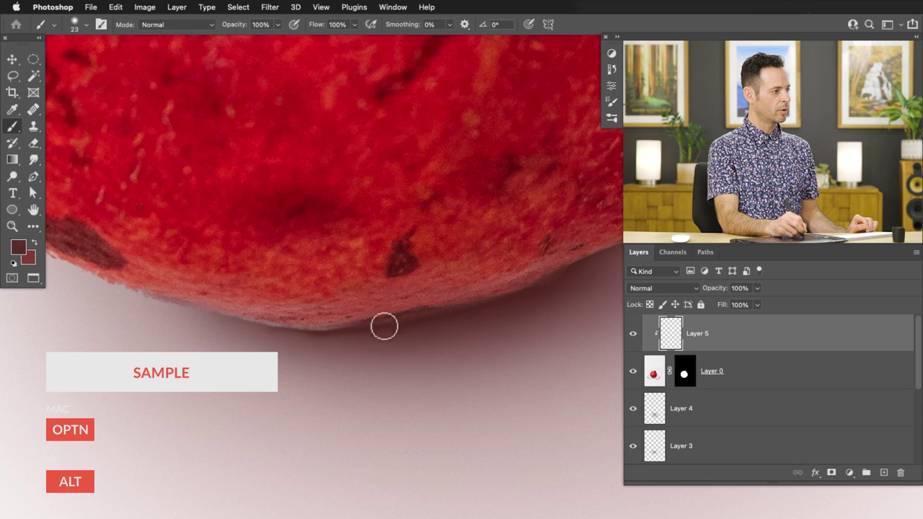
pyautogui.keyDown('alt'); pyautogui.click(328, 330); pyautogui.keyUp('alt')
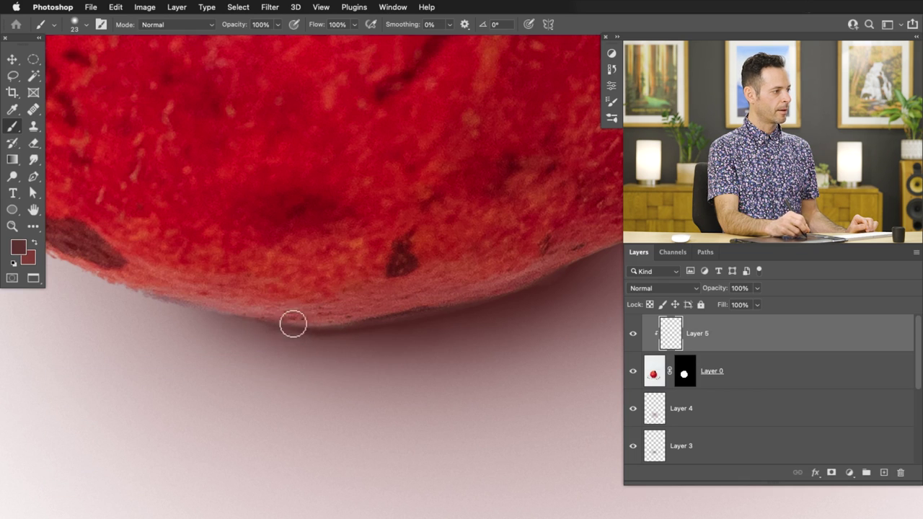
pyautogui.keyDown('alt'); pyautogui.click(298, 325); pyautogui.keyUp('alt')
pyautogui.moveTo(260, 330)
pyautogui.mouseDown()
pyautogui.moveTo(339, 330)
pyautogui.moveTo(309, 336)
pyautogui.mouseUp()
pyautogui.keyDown('alt'); pyautogui.click(289, 325); pyautogui.keyUp('alt')
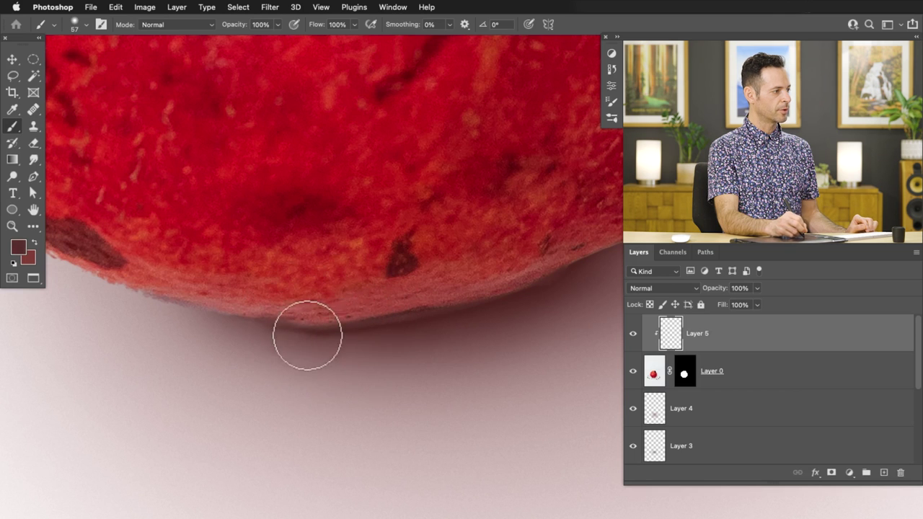
pyautogui.keyDown('alt'); pyautogui.click(333, 324); pyautogui.keyUp('alt')
pyautogui.press('[')
pyautogui.press('[')
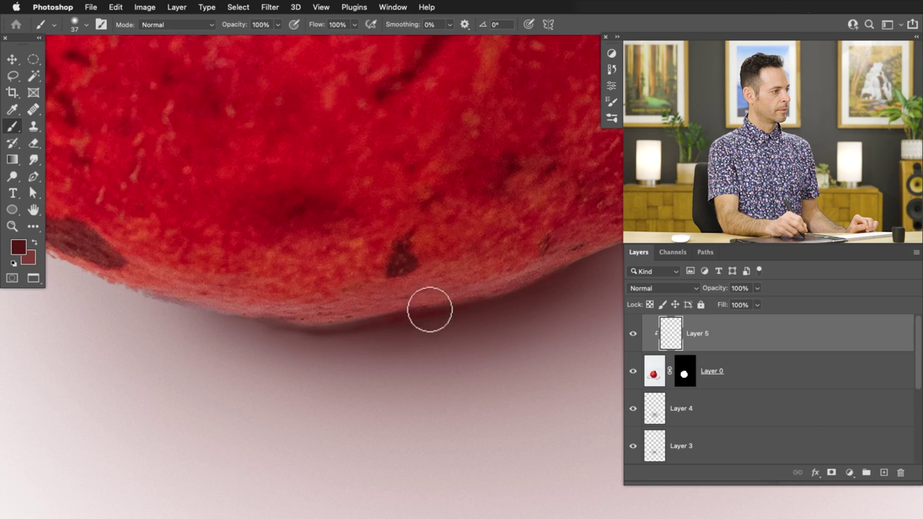
# Adjust the painted shading on Layer 5 with a slight Hue/Saturation change.
pyautogui.press('super+u')
pyautogui.moveTo(234, 248); pyautogui.dragTo(224, 248)
pyautogui.click(368, 164)
# Blend the pomegranate's lower-left edge into the shadow on Layer 5, brushing with lighter mauve tones sampled along that edge.
pyautogui.scroll(2, 325, 206)
pyautogui.hscroll(-1, 320, 295)
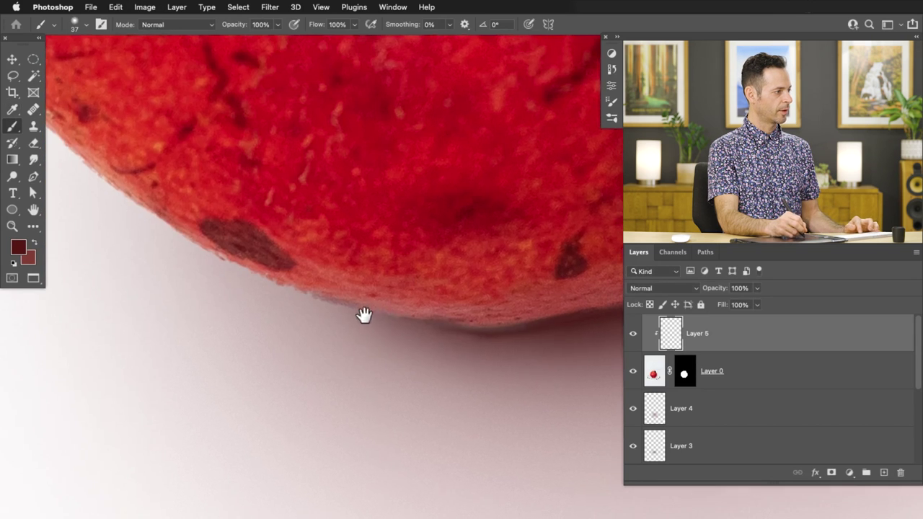
pyautogui.keyDown('alt'); pyautogui.click(318, 301); pyautogui.keyUp('alt')
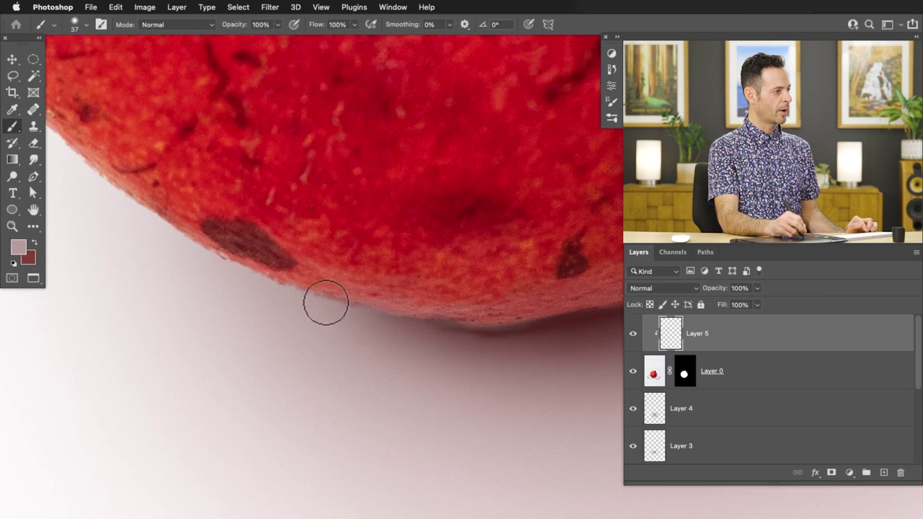
pyautogui.keyDown('alt'); pyautogui.click(361, 313); pyautogui.keyUp('alt')
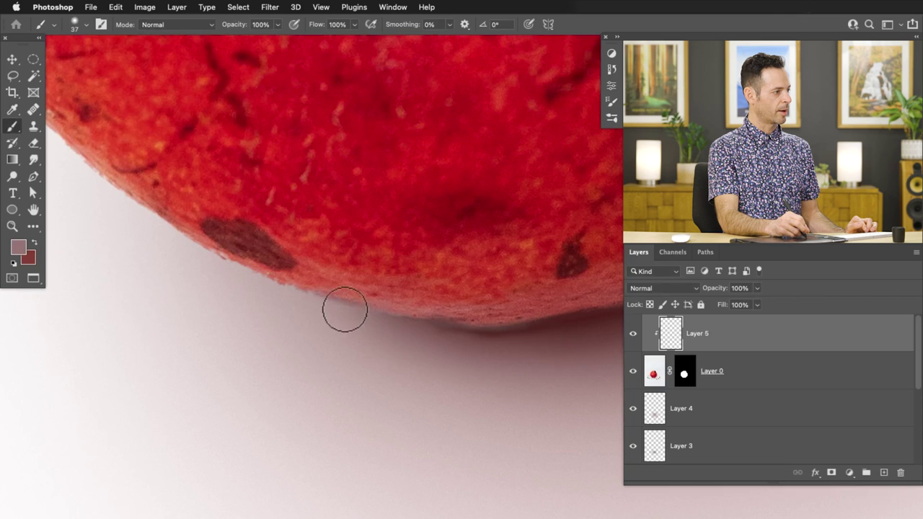
pyautogui.keyDown('alt'); pyautogui.click(284, 292); pyautogui.keyUp('alt')
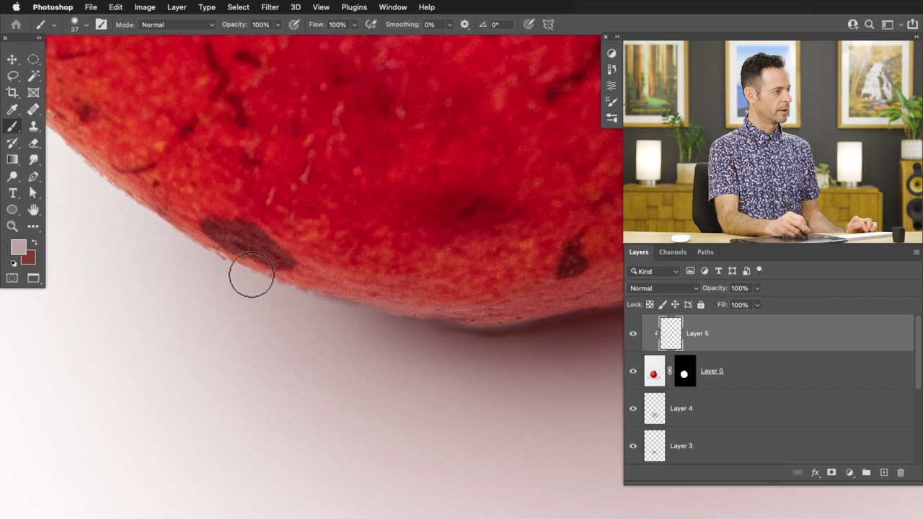
pyautogui.moveTo(267, 283)
pyautogui.mouseDown()
pyautogui.moveTo(269, 300)
pyautogui.moveTo(288, 300)
pyautogui.mouseUp()
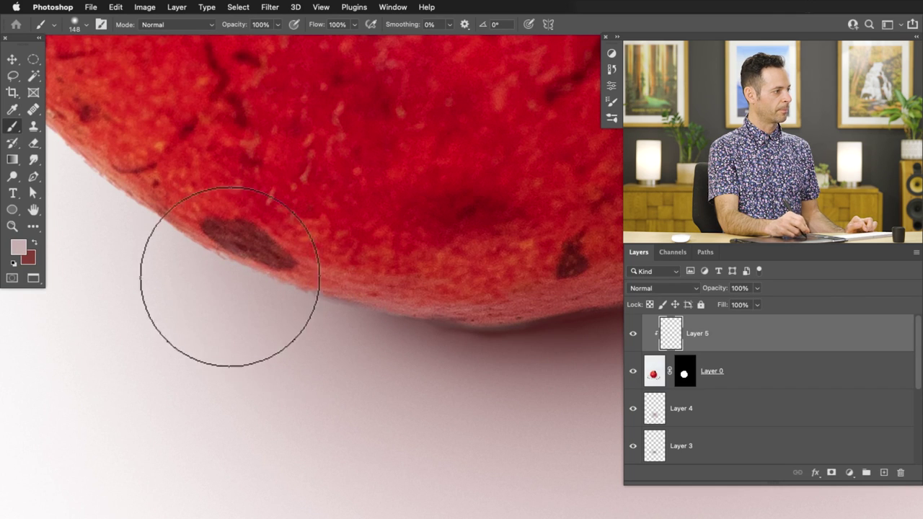
# Sample darker shadow tones and brush soft shading over the pomegranate's bottom edge with a size 148 brush.
pyautogui.keyDown('alt'); pyautogui.click(426, 333); pyautogui.keyUp('alt')
pyautogui.keyDown('alt'); pyautogui.click(440, 334); pyautogui.keyUp('alt')
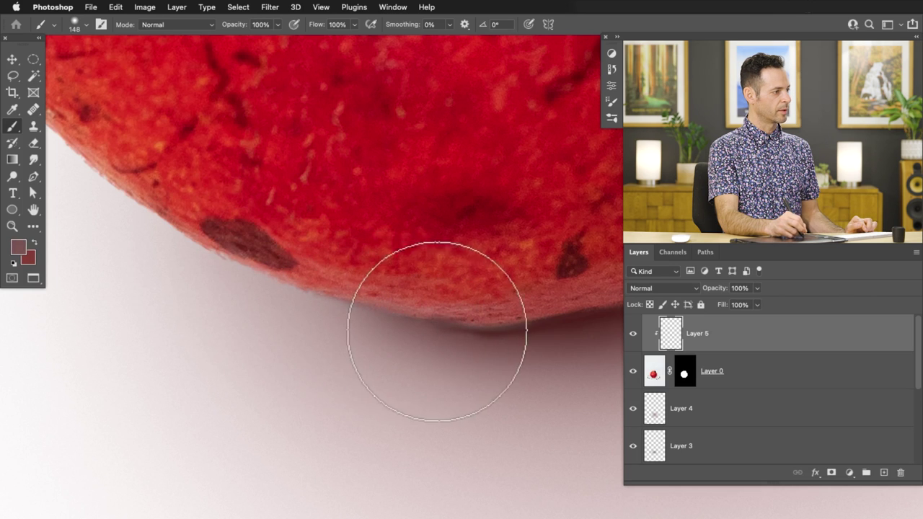
pyautogui.moveTo(507, 367)
pyautogui.mouseDown()
pyautogui.moveTo(443, 371)
pyautogui.moveTo(465, 357)
pyautogui.moveTo(421, 361)
pyautogui.mouseUp()
pyautogui.keyDown('alt'); pyautogui.click(443, 350); pyautogui.keyUp('alt')
pyautogui.keyDown('alt'); pyautogui.click(444, 345); pyautogui.keyUp('alt')
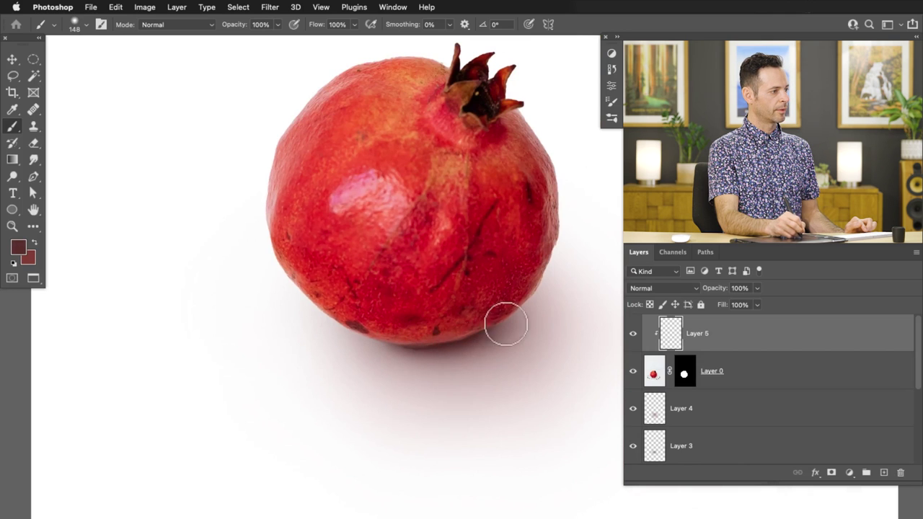
# Toggle Layer 5's visibility repeatedly to compare the pomegranate's lower edge with and without the painted shading.
pyautogui.click(633, 333)
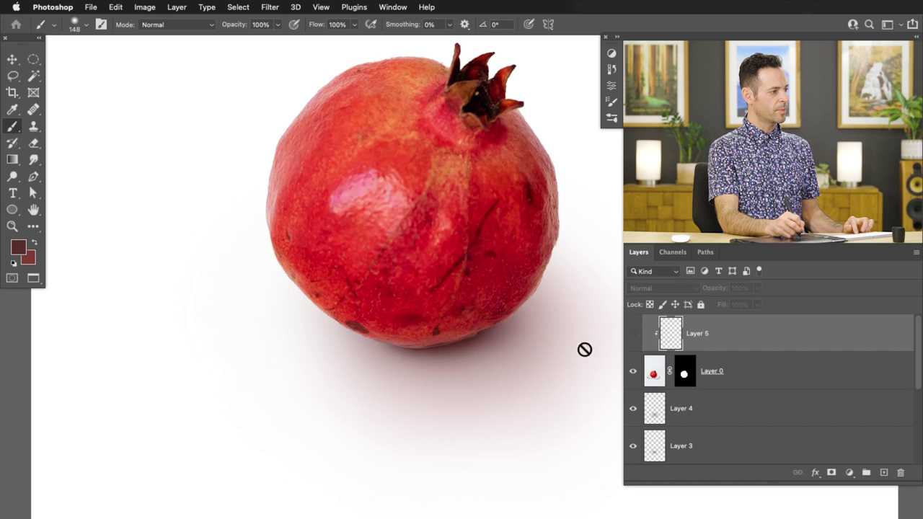
pyautogui.scroll(3, 469, 354)
pyautogui.scroll(1, 522, 339)
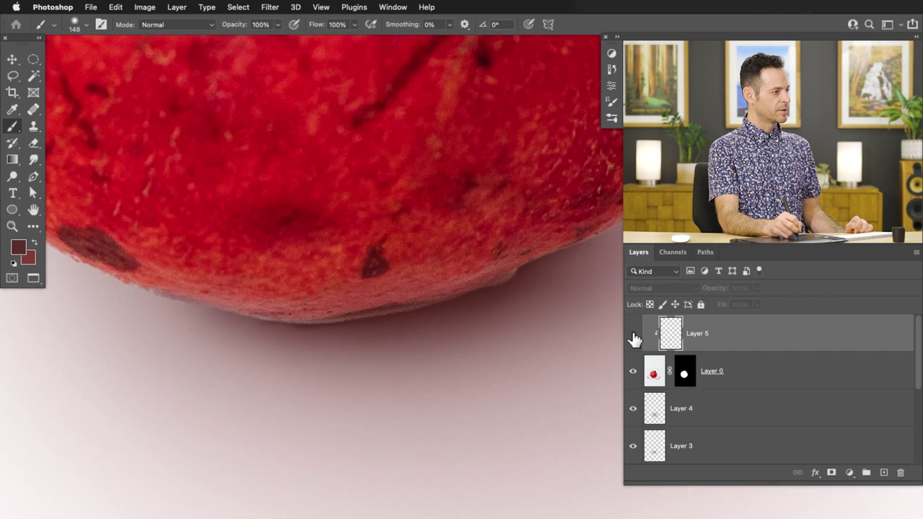
pyautogui.click(633, 335)
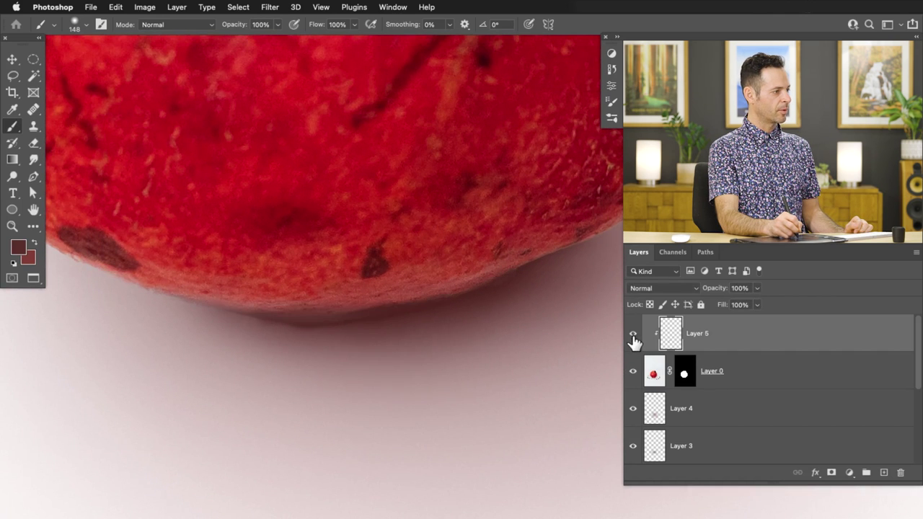
pyautogui.click(632, 336)
pyautogui.click(632, 336)
pyautogui.click(631, 337)
pyautogui.click(631, 337)
pyautogui.click(631, 336)
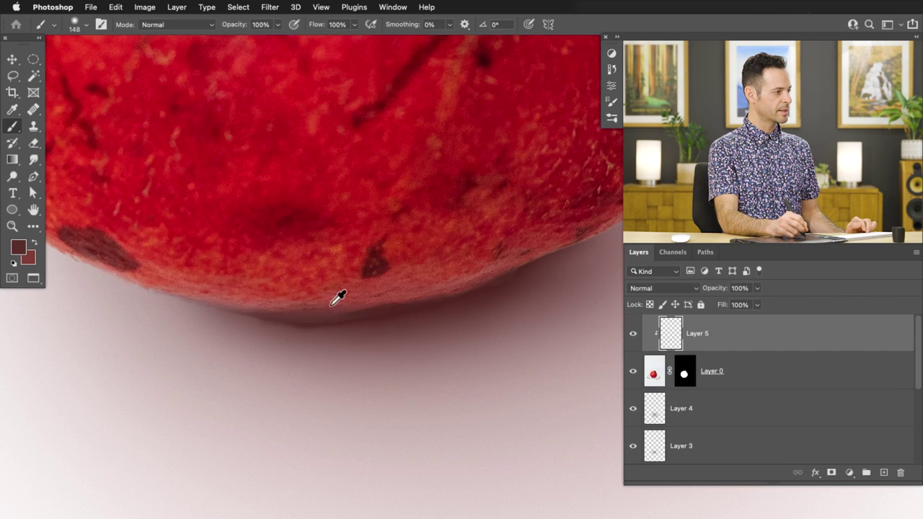
# Soften the excess shading along the pomegranate's bottom edge on Layer 5 using a size 81 Eraser at 20% flow.
pyautogui.press('e')
pyautogui.moveTo(357, 310); pyautogui.dragTo(236, 321)
pyautogui.moveTo(313, 295)
pyautogui.mouseDown()
pyautogui.moveTo(288, 310)
pyautogui.moveTo(342, 303)
pyautogui.moveTo(270, 302)
pyautogui.moveTo(277, 311)
pyautogui.moveTo(231, 301)
pyautogui.moveTo(431, 285)
pyautogui.moveTo(513, 255)
pyautogui.mouseUp()
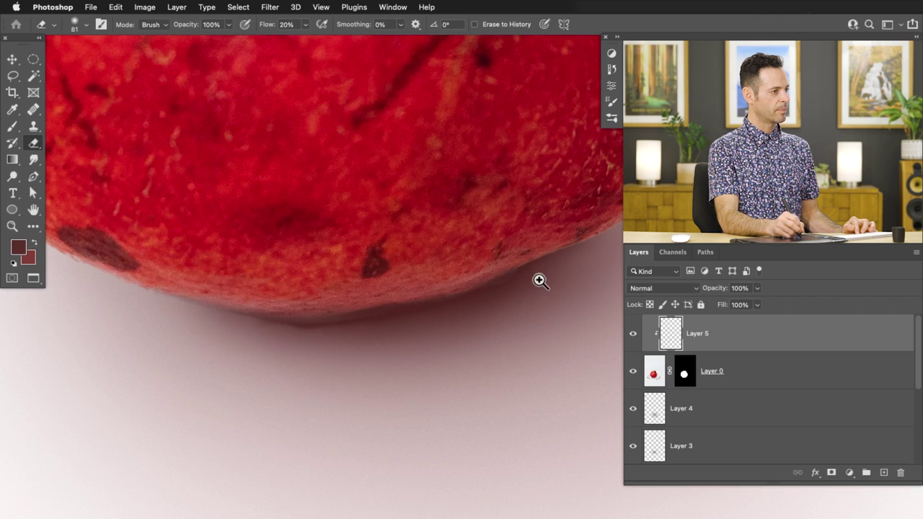
# Retouch the pomegranate's lower-right edge on Layer 5 with small brushes of size 6 and 14, using sampled dark red tones.
pyautogui.moveTo(562, 283); pyautogui.dragTo(478, 323)
pyautogui.press('b')
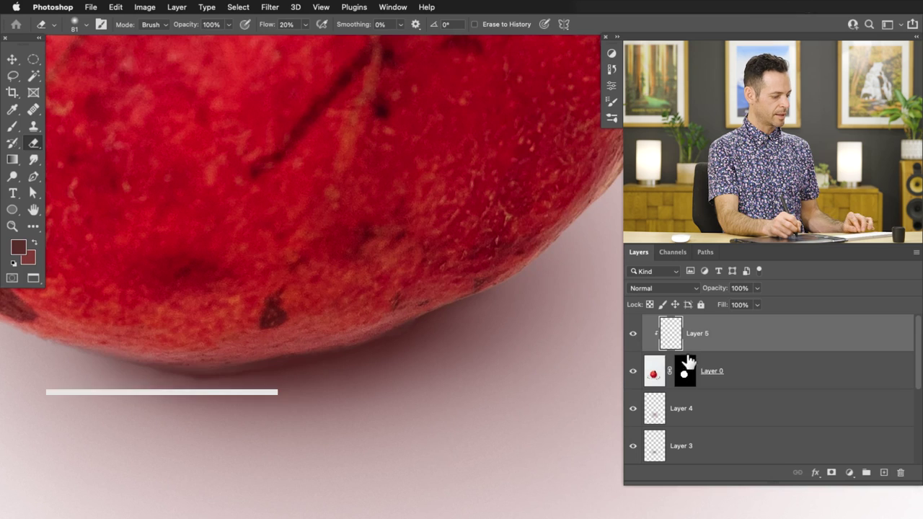
pyautogui.moveTo(481, 305)
pyautogui.mouseDown()
pyautogui.moveTo(495, 298)
pyautogui.moveTo(469, 324)
pyautogui.moveTo(482, 311)
pyautogui.moveTo(402, 319)
pyautogui.moveTo(421, 311)
pyautogui.mouseUp()
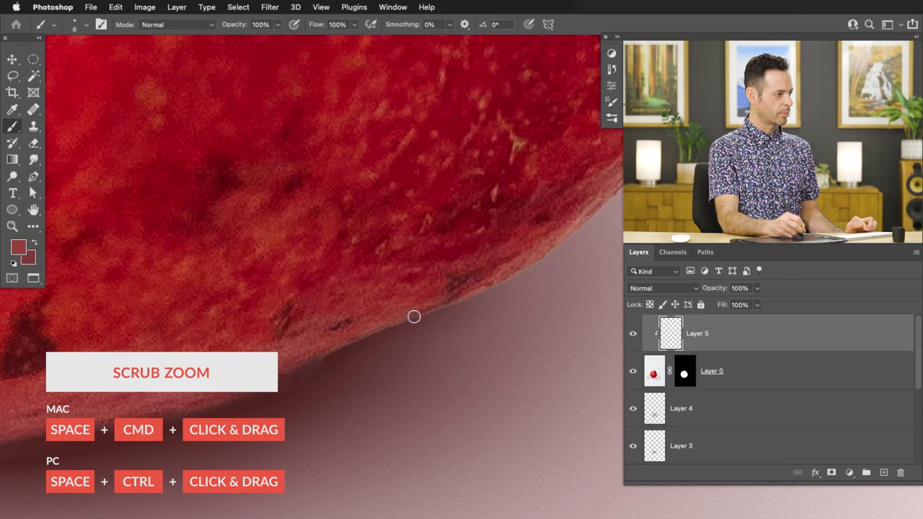
pyautogui.keyDown('alt'); pyautogui.click(458, 289); pyautogui.keyUp('alt')
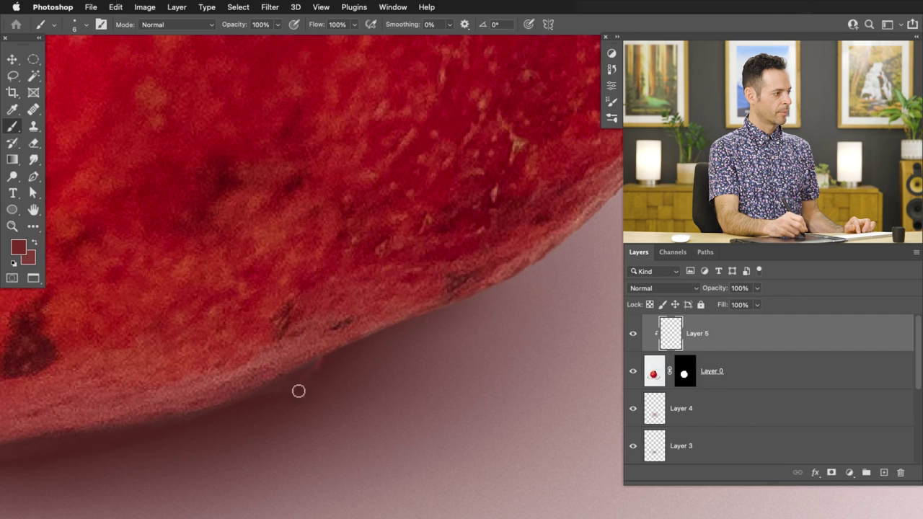
pyautogui.moveTo(286, 392)
pyautogui.mouseDown()
pyautogui.moveTo(250, 399)
pyautogui.moveTo(336, 377)
pyautogui.moveTo(257, 392)
pyautogui.mouseUp()
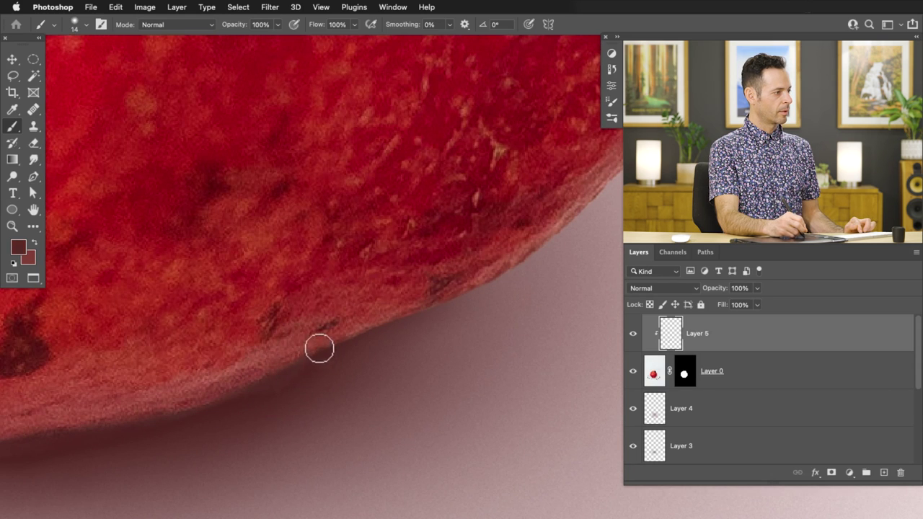
pyautogui.moveTo(371, 343)
pyautogui.mouseDown()
pyautogui.moveTo(351, 367)
pyautogui.moveTo(289, 389)
pyautogui.moveTo(351, 364)
pyautogui.moveTo(373, 336)
pyautogui.moveTo(421, 330)
pyautogui.mouseUp()
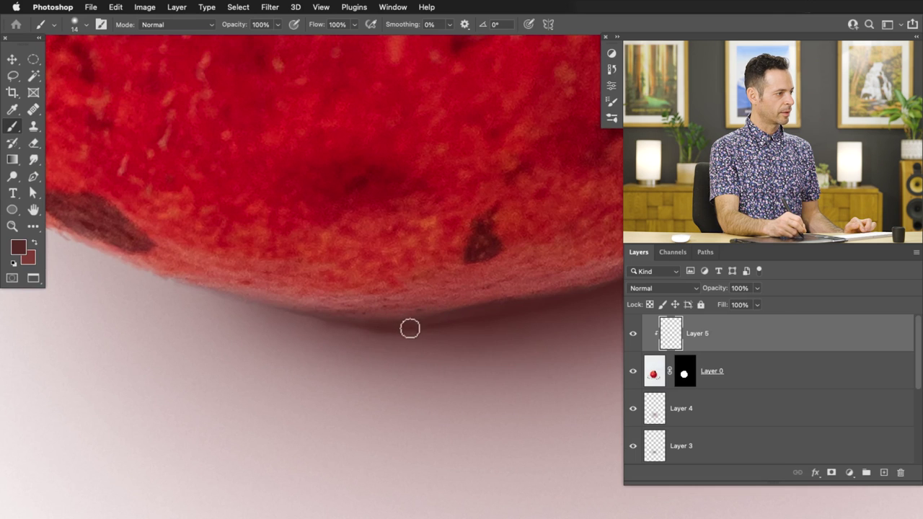
# Toggle Layer 5 off and on to compare the finished edge shading on the whole pomegranate.
pyautogui.moveTo(452, 328); pyautogui.dragTo(366, 354)
pyautogui.click(633, 336)
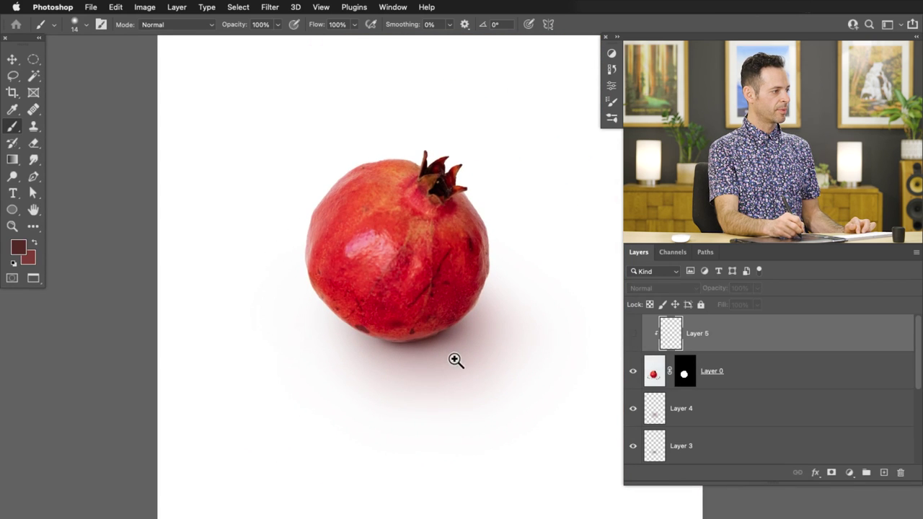
pyautogui.moveTo(455, 360); pyautogui.dragTo(497, 344)
pyautogui.click(635, 342)
pyautogui.click(634, 343)
pyautogui.click(631, 343)
pyautogui.click(629, 344)
pyautogui.click(631, 344)
pyautogui.click(629, 345)
pyautogui.click(629, 345)
pyautogui.click(629, 346)
pyautogui.click(628, 344)
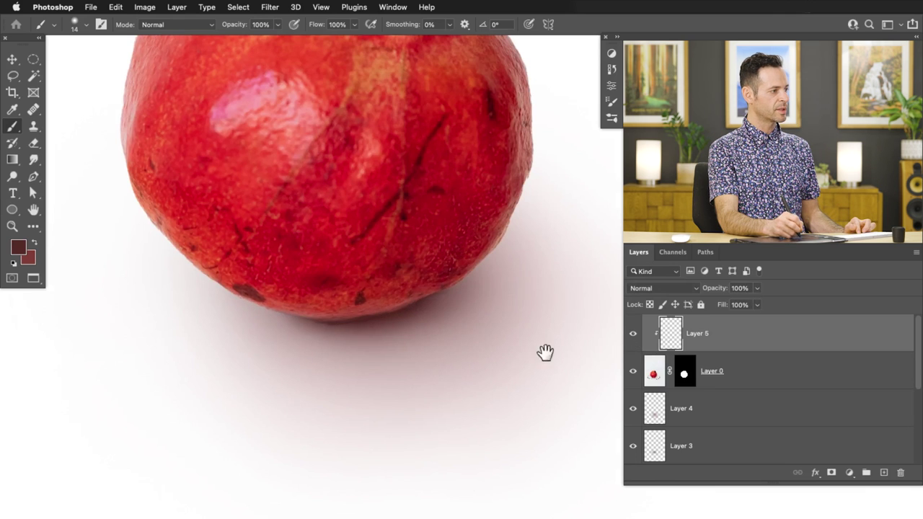
pyautogui.press('super+0')
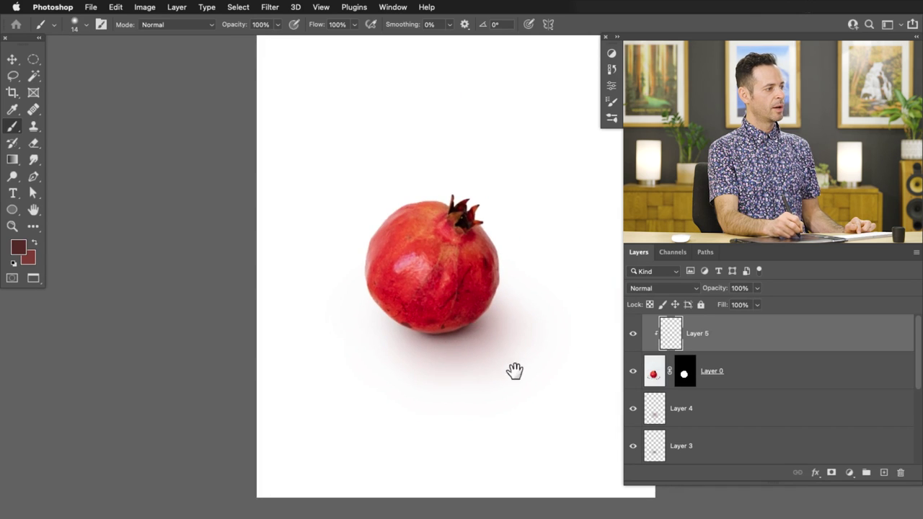
# Group Layer 5 together with Layer 0.
pyautogui.moveTo(515, 370); pyautogui.dragTo(493, 363)
pyautogui.keyDown('shift'); pyautogui.click(769, 373); pyautogui.keyUp('shift')
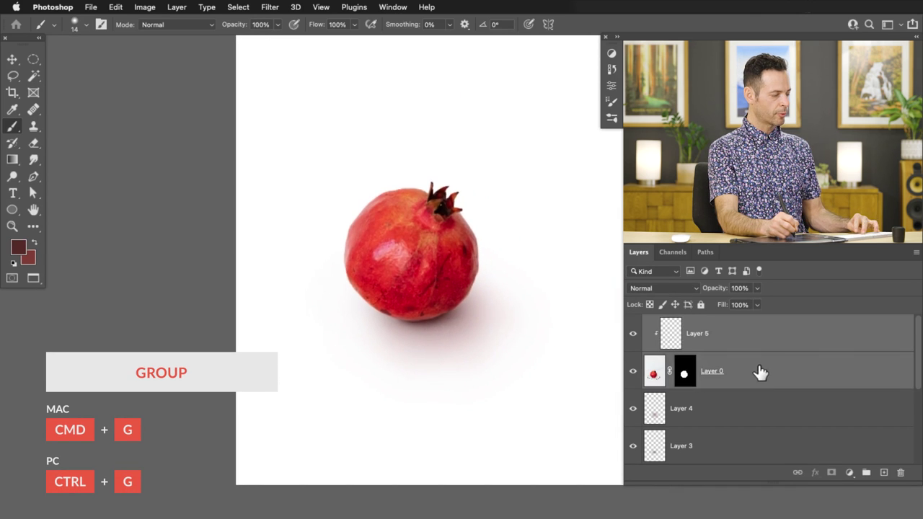
pyautogui.press('super+g')
# Group the shadow layers from Layer 4 down to Layer 1, naming the fruit group Pom and this one Shadow.
pyautogui.click(890, 364)
pyautogui.moveTo(917, 358); pyautogui.dragTo(919, 410)
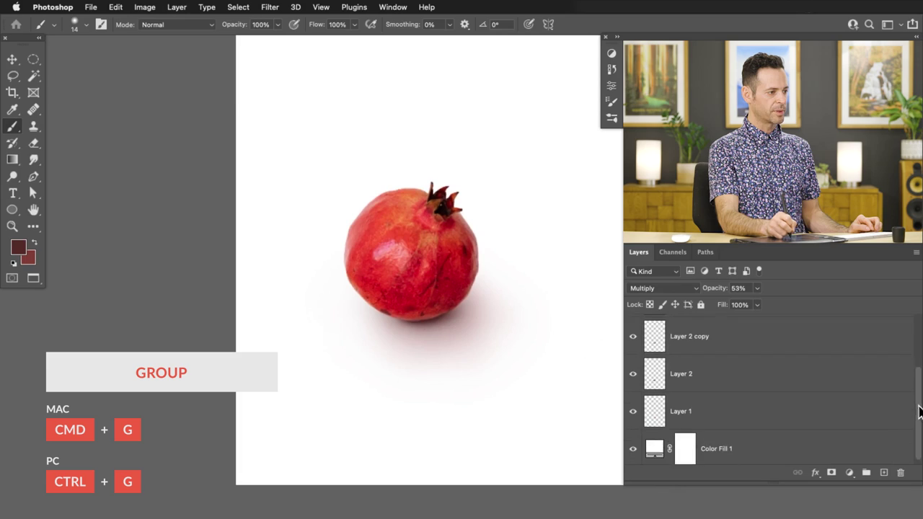
pyautogui.keyDown('shift'); pyautogui.click(746, 422); pyautogui.keyUp('shift')
pyautogui.press('super+g')
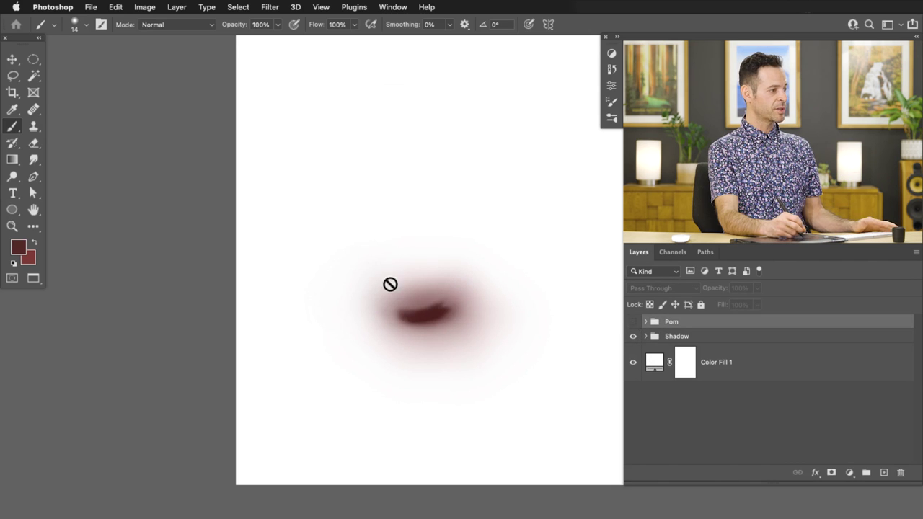
# Show the Pom group, expand the Shadow group, and hide Layer 4, Layer 3, Layer 2 copy and Layer 2 one by one.
pyautogui.click(633, 322)
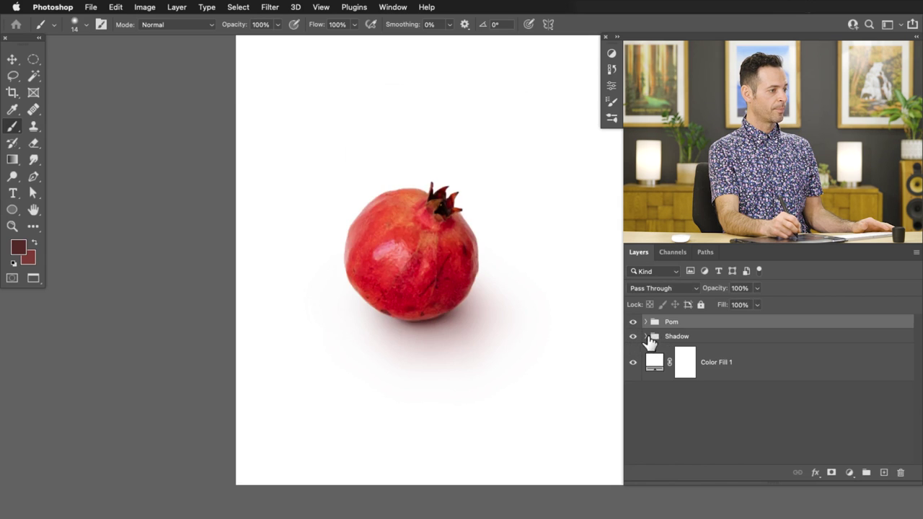
pyautogui.click(646, 336)
pyautogui.moveTo(920, 353)
pyautogui.mouseDown()
pyautogui.moveTo(919, 406)
pyautogui.moveTo(918, 371)
pyautogui.mouseUp()
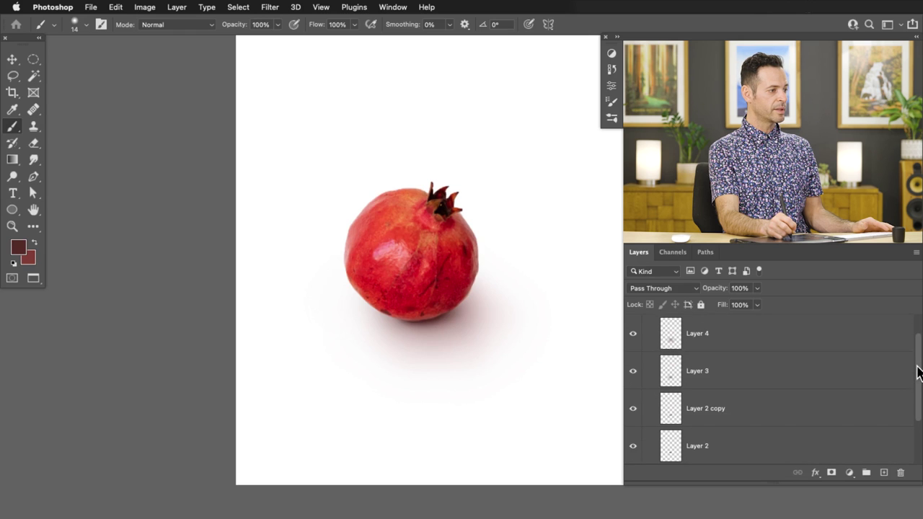
pyautogui.click(634, 334)
pyautogui.click(634, 372)
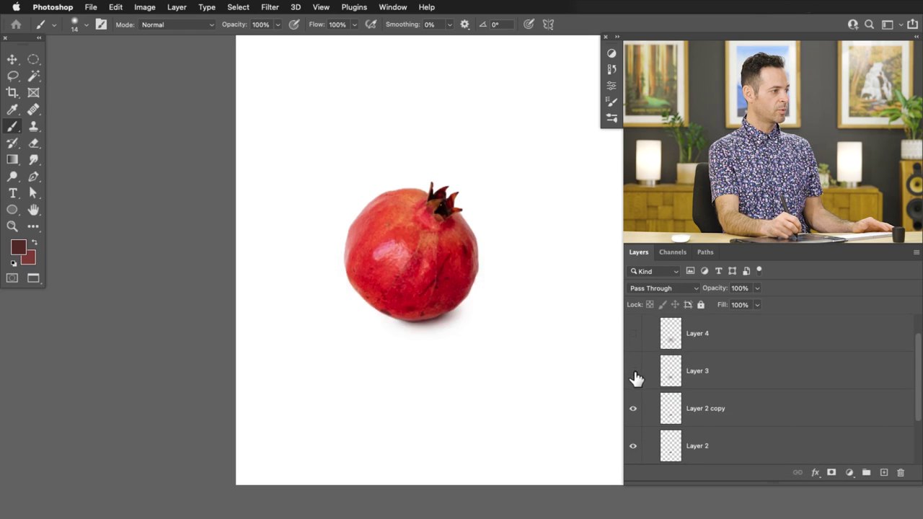
pyautogui.click(633, 409)
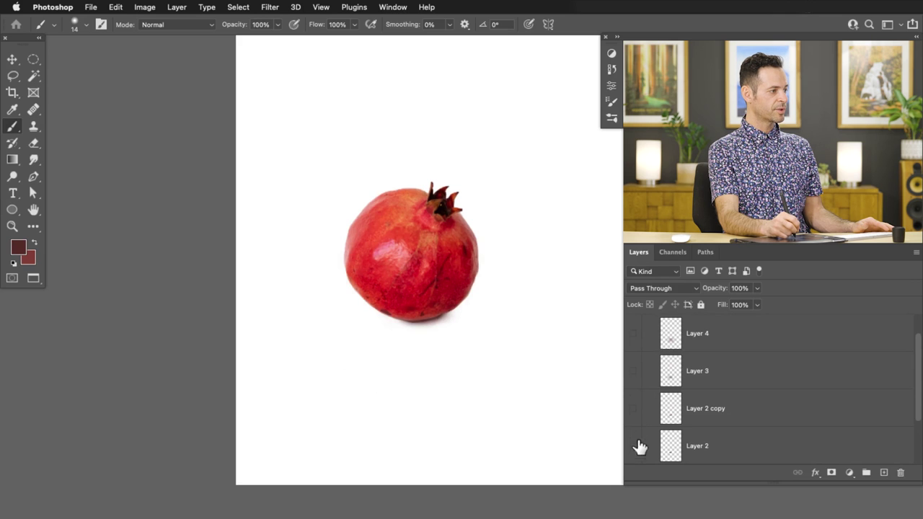
pyautogui.click(635, 446)
pyautogui.moveTo(917, 383); pyautogui.dragTo(915, 421)
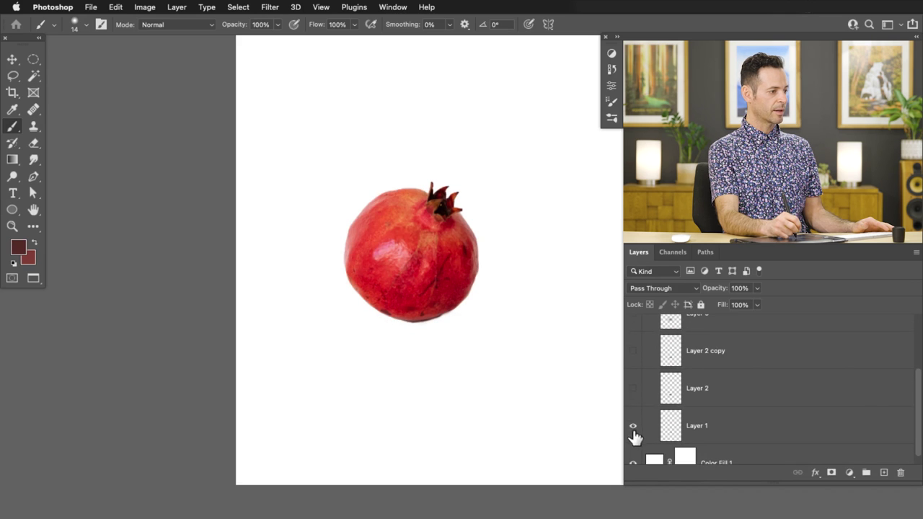
# Turn Layer 2, Layer 2 copy, Layer 3 and Layer 4 back on in sequence to examine how the shadow builds up.
pyautogui.click(632, 391)
pyautogui.click(634, 353)
pyautogui.moveTo(912, 401); pyautogui.dragTo(915, 347)
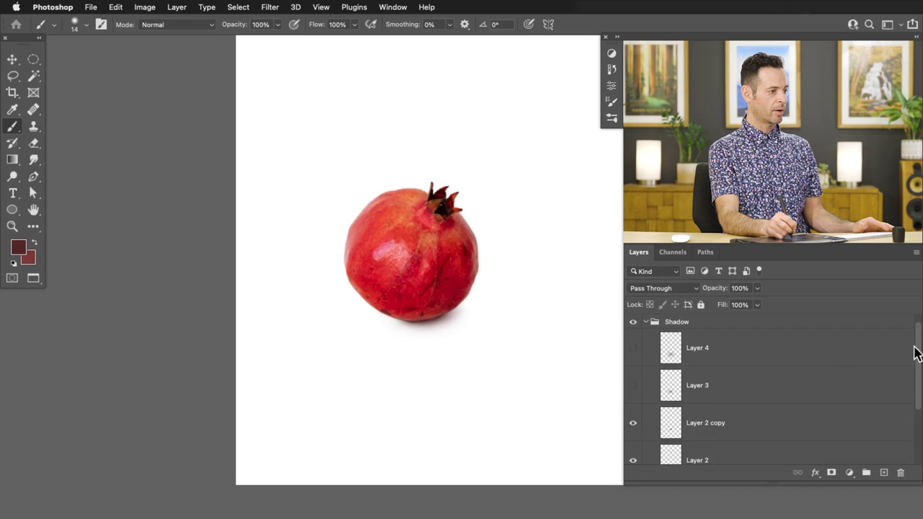
pyautogui.click(634, 385)
pyautogui.click(634, 349)
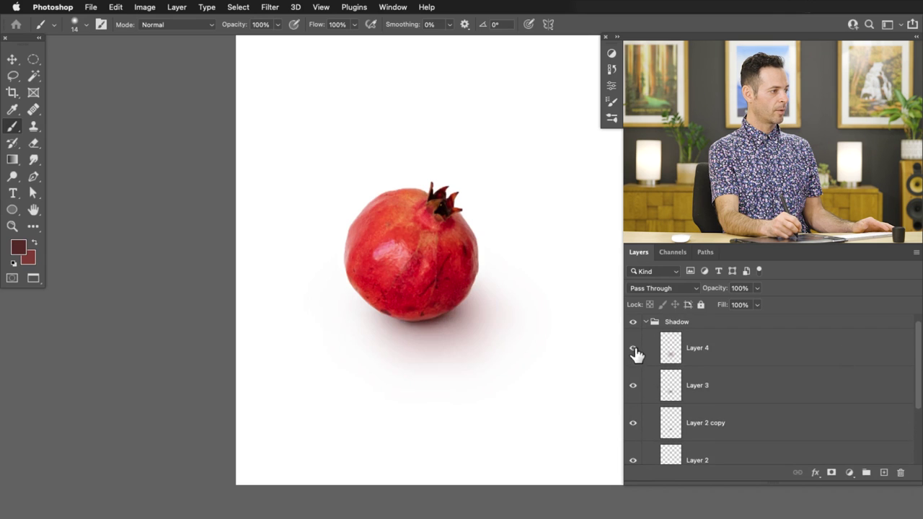
# Toggle Layer 2 copy and Layer 3 off and on repeatedly to compare each one's contribution to the shadow.
pyautogui.click(633, 424)
pyautogui.click(634, 430)
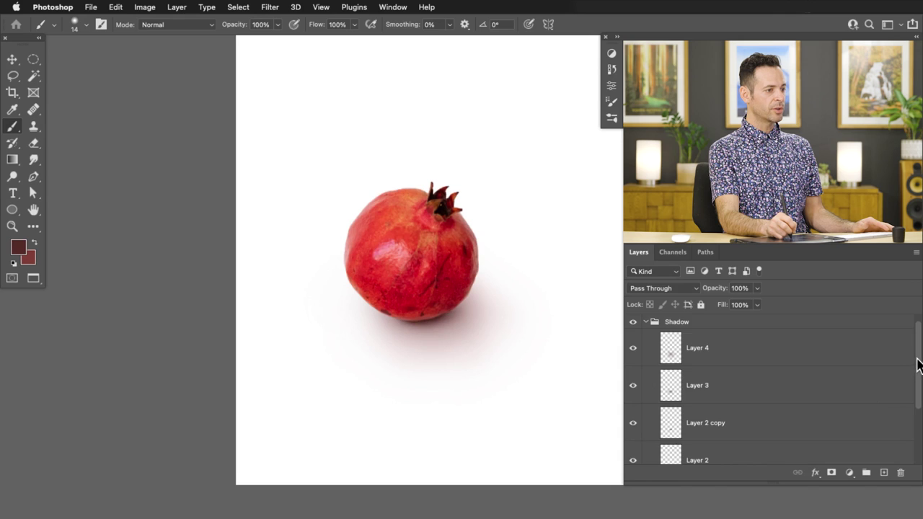
pyautogui.moveTo(917, 364); pyautogui.dragTo(916, 391)
pyautogui.click(633, 403)
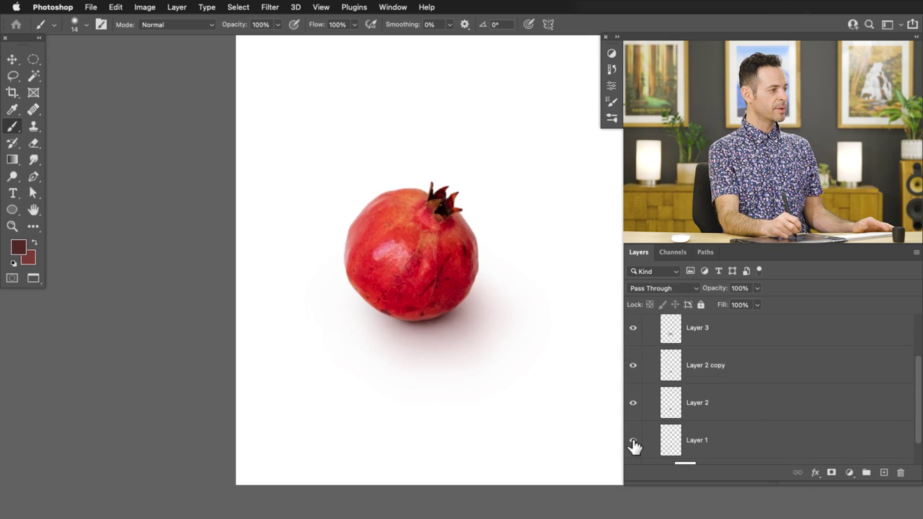
pyautogui.click(634, 370)
pyautogui.click(632, 371)
pyautogui.click(633, 374)
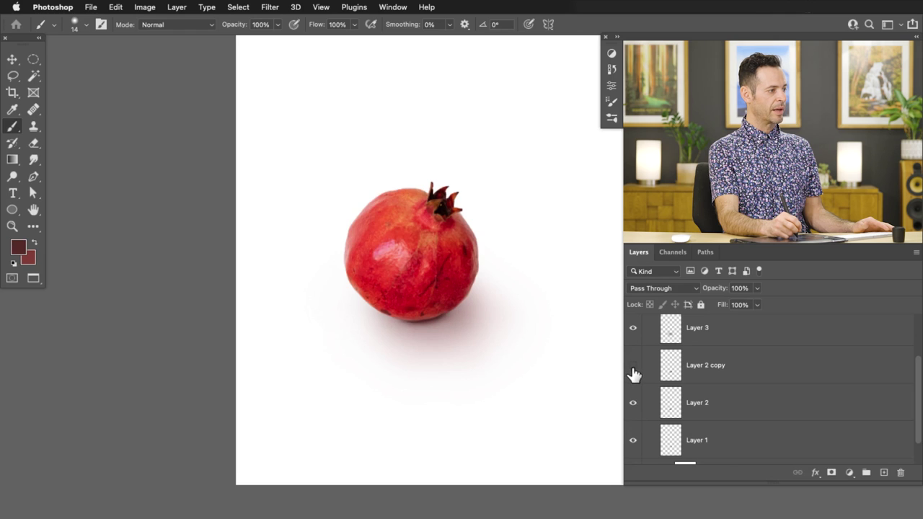
pyautogui.click(632, 371)
pyautogui.click(633, 329)
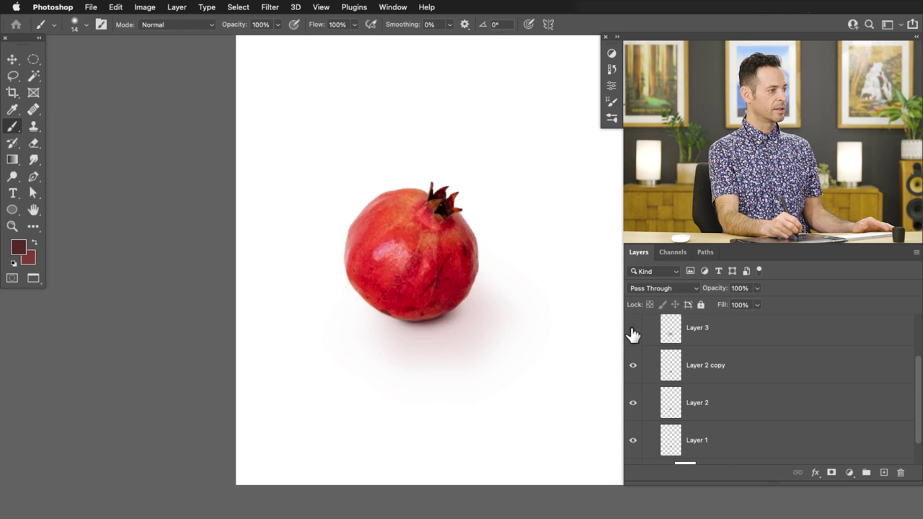
pyautogui.click(632, 331)
pyautogui.click(633, 330)
pyautogui.click(632, 331)
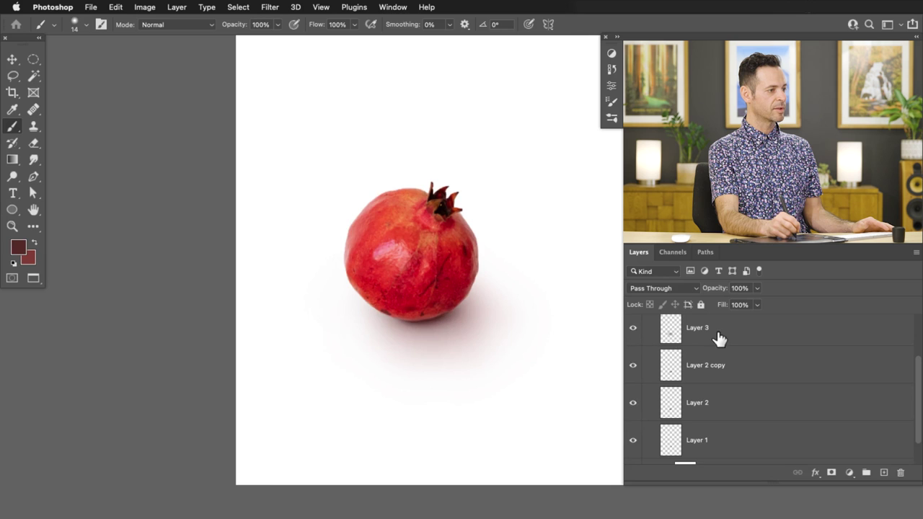
# Duplicate Layer 3 and move the copy slightly down and to the right beneath the pomegranate.
pyautogui.click(713, 336)
pyautogui.click(633, 335)
pyautogui.click(633, 336)
pyautogui.press('super+j')
pyautogui.press('v')
pyautogui.moveTo(505, 346)
pyautogui.mouseDown()
pyautogui.moveTo(496, 377)
pyautogui.moveTo(510, 385)
pyautogui.moveTo(513, 374)
pyautogui.mouseUp()
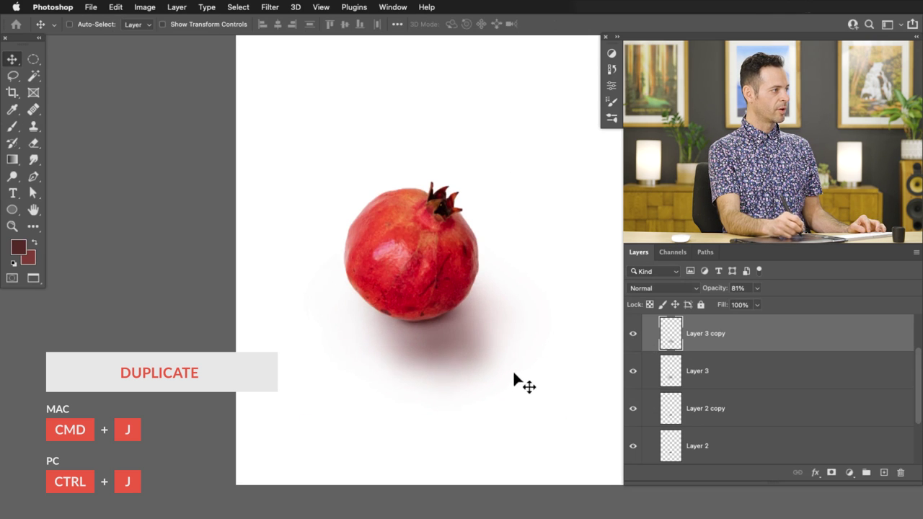
# Try a 600.2-pixel Gaussian Blur on Layer 3 copy and move the blurred shadow up and to the left.
pyautogui.click(269, 6)
pyautogui.moveTo(371, 156)
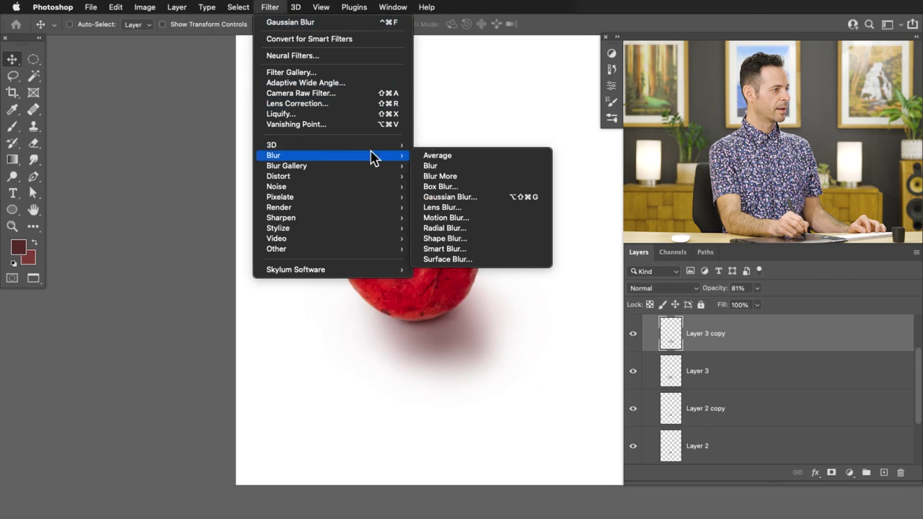
pyautogui.click(487, 197)
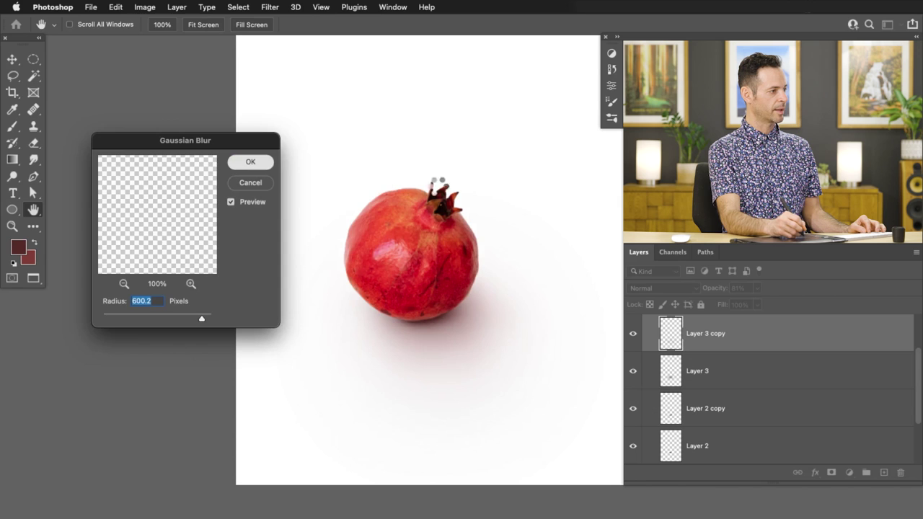
pyautogui.press('Return')
pyautogui.moveTo(519, 370); pyautogui.dragTo(505, 340)
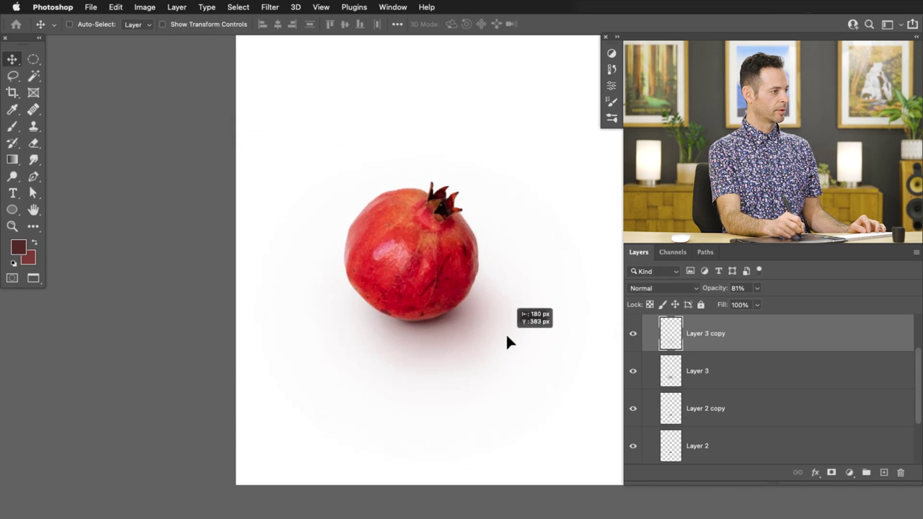
# Compare Layer 3 copy hidden and shown, and undo its repositioning and 600.2-pixel blur.
pyautogui.click(634, 338)
pyautogui.click(634, 337)
pyautogui.click(634, 338)
pyautogui.click(633, 338)
pyautogui.press('super+z')
pyautogui.press('super+shift+z')
pyautogui.press('super+z')
pyautogui.press('super+shift+z')
pyautogui.press('super+z')
pyautogui.press('super+shift+z')
pyautogui.press('super+z')
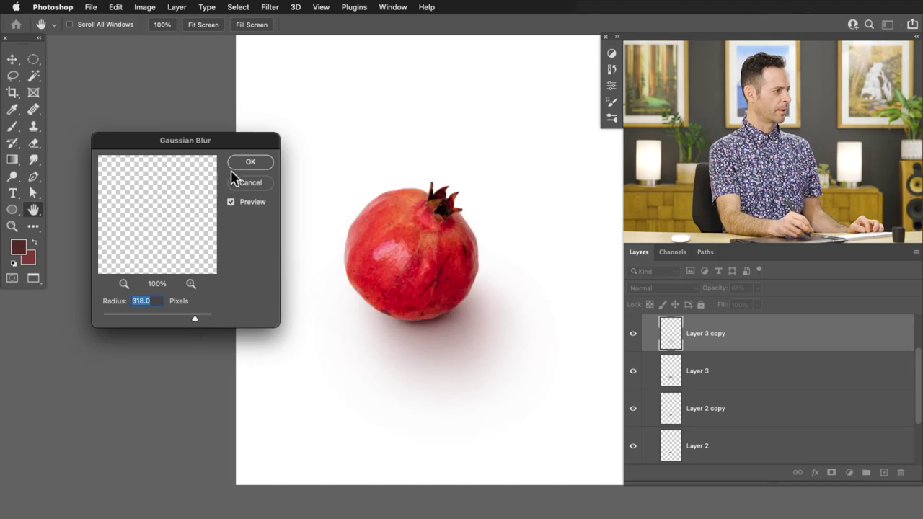
# Apply a 318-pixel Gaussian Blur to Layer 3 copy and reposition it down and to the right beneath the fruit.
pyautogui.click(251, 161)
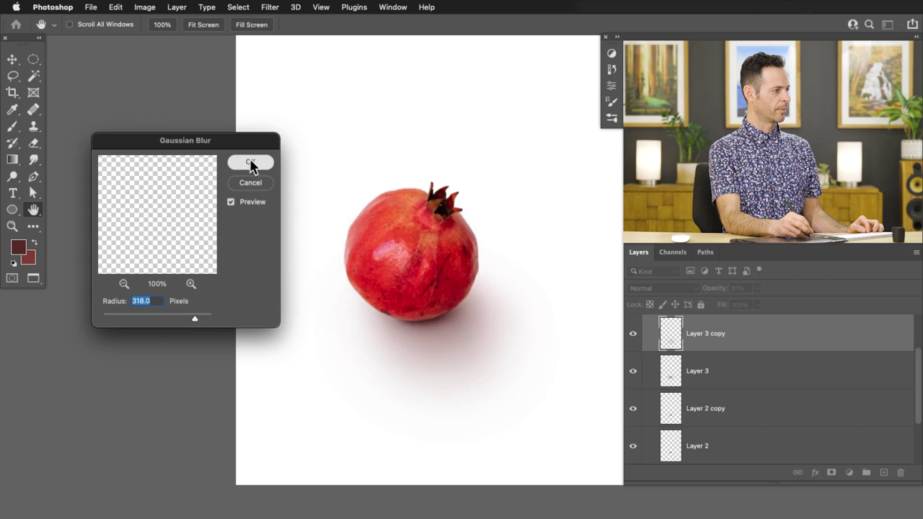
pyautogui.press('v')
pyautogui.moveTo(520, 362)
pyautogui.mouseDown()
pyautogui.moveTo(488, 359)
pyautogui.moveTo(547, 381)
pyautogui.moveTo(533, 425)
pyautogui.moveTo(591, 381)
pyautogui.moveTo(507, 373)
pyautogui.moveTo(519, 359)
pyautogui.mouseUp()
pyautogui.click(634, 333)
pyautogui.click(633, 333)
pyautogui.press('super+space')
pyautogui.moveTo(539, 366); pyautogui.dragTo(534, 412)
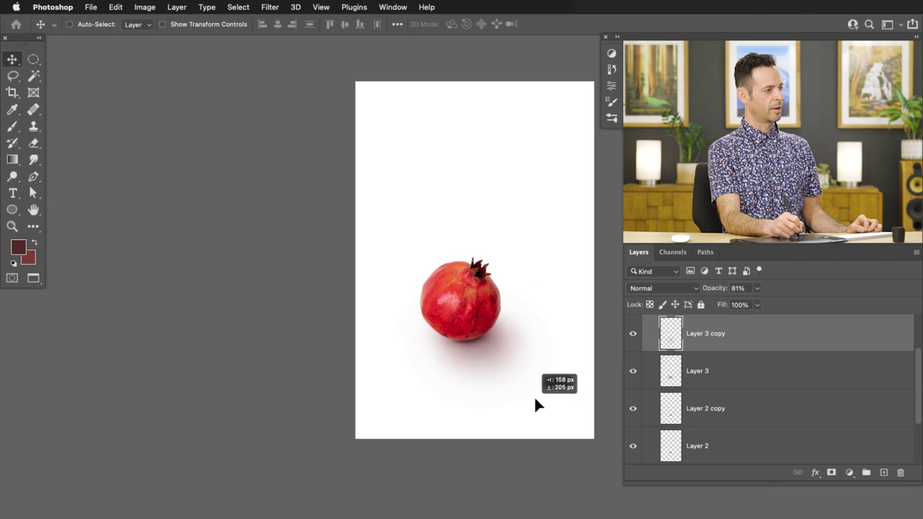
# Enlarge Layer 3 copy slightly with Free Transform and move it a little to the right.
pyautogui.press('super+t')
pyautogui.moveTo(552, 288); pyautogui.dragTo(565, 280)
pyautogui.press('Return')
pyautogui.moveTo(517, 386)
pyautogui.mouseDown()
pyautogui.moveTo(526, 391)
pyautogui.moveTo(519, 377)
pyautogui.moveTo(528, 388)
pyautogui.mouseUp()
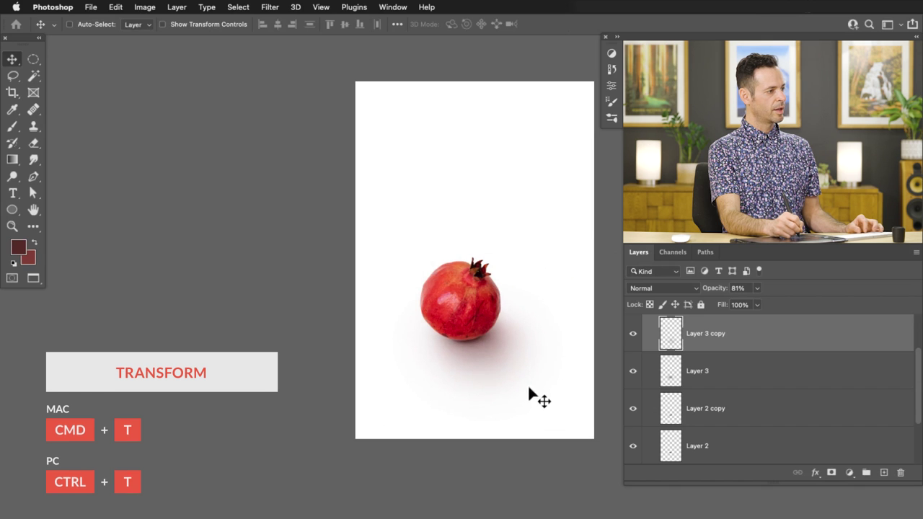
# Inspect the fruit's base, compare Layer 3 copy hidden and shown, and set its opacity to 53%.
pyautogui.press('super+space')
pyautogui.moveTo(491, 362); pyautogui.dragTo(535, 314)
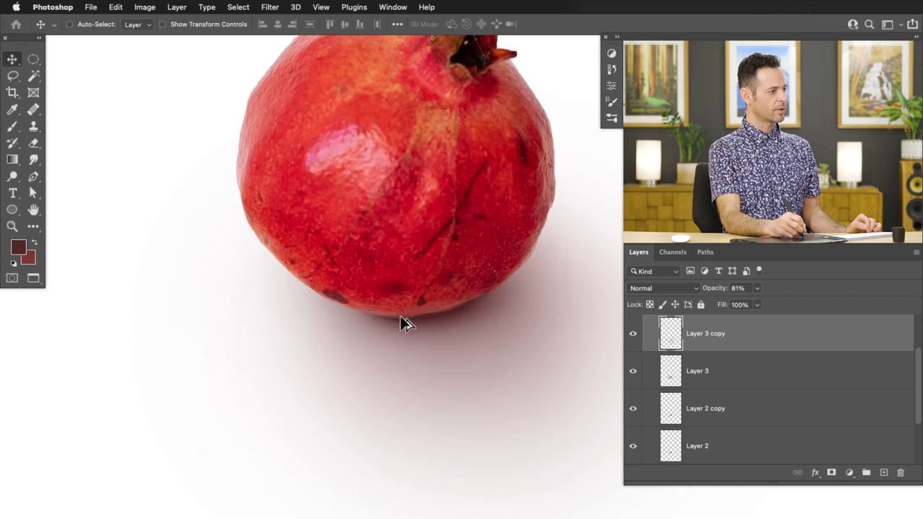
pyautogui.press('super+0')
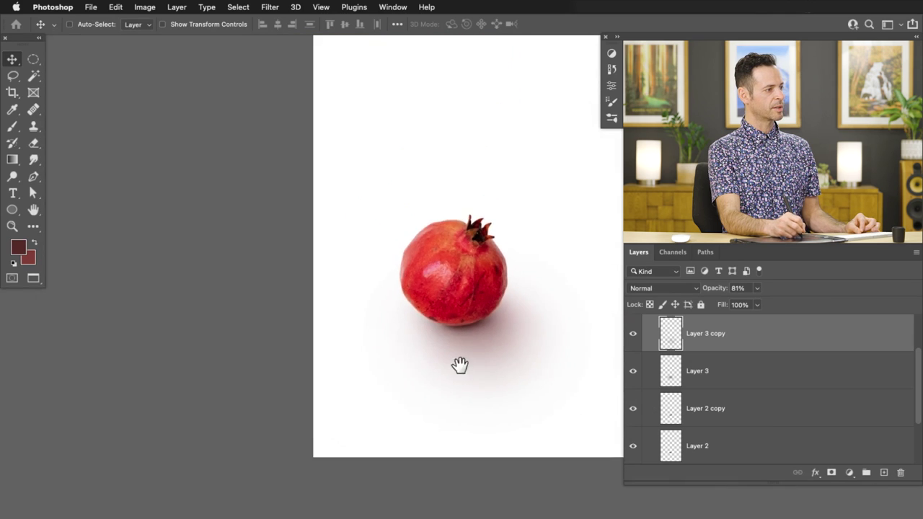
pyautogui.click(634, 333)
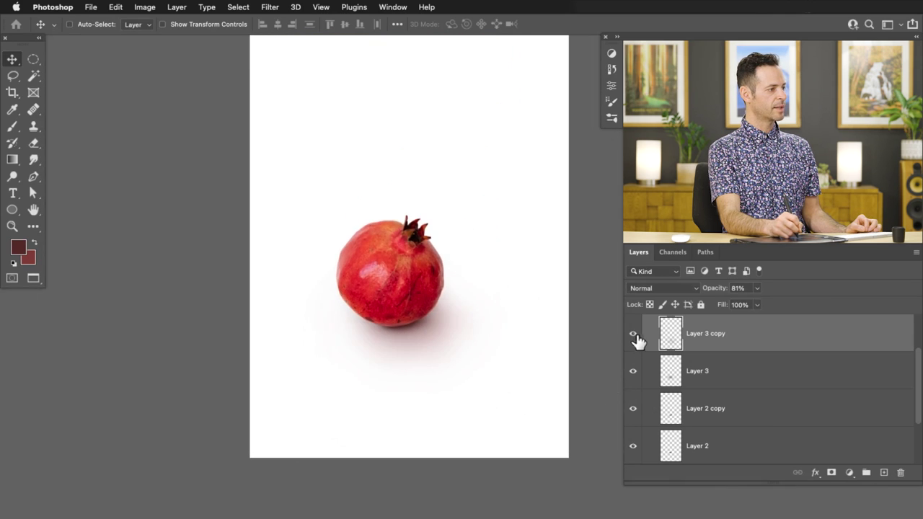
pyautogui.click(633, 334)
pyautogui.moveTo(721, 292); pyautogui.dragTo(711, 295)
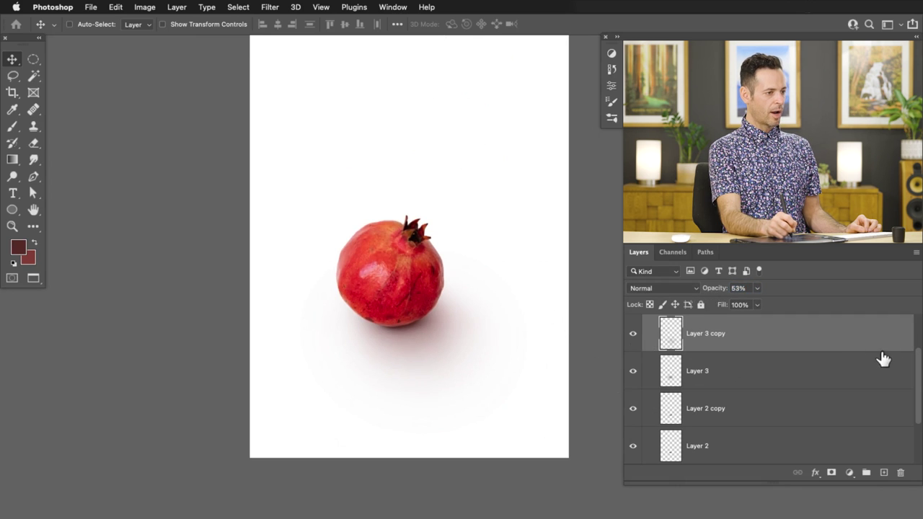
# Hide the Pom group to examine the layered shadow on its own up close, and show the group again.
pyautogui.moveTo(915, 365); pyautogui.dragTo(918, 324)
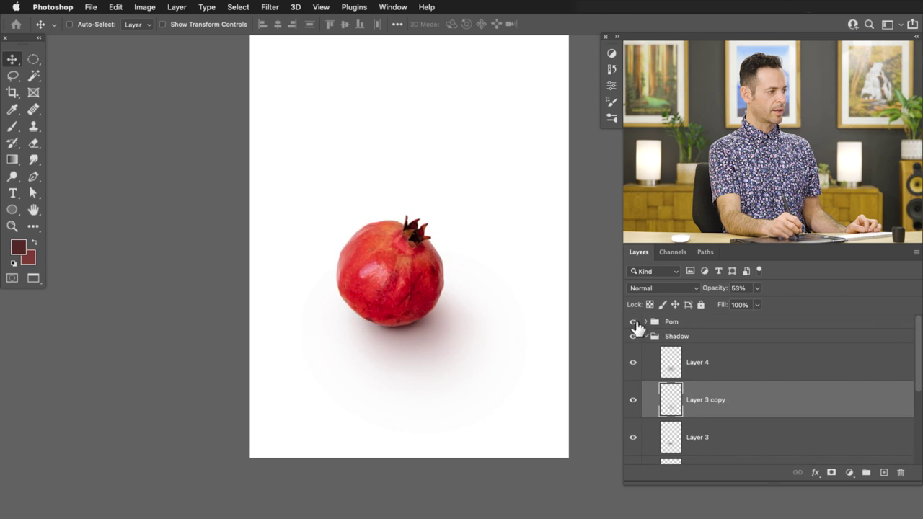
pyautogui.click(633, 322)
pyautogui.moveTo(383, 336)
pyautogui.mouseDown()
pyautogui.moveTo(450, 302)
pyautogui.moveTo(470, 328)
pyautogui.moveTo(399, 334)
pyautogui.mouseUp()
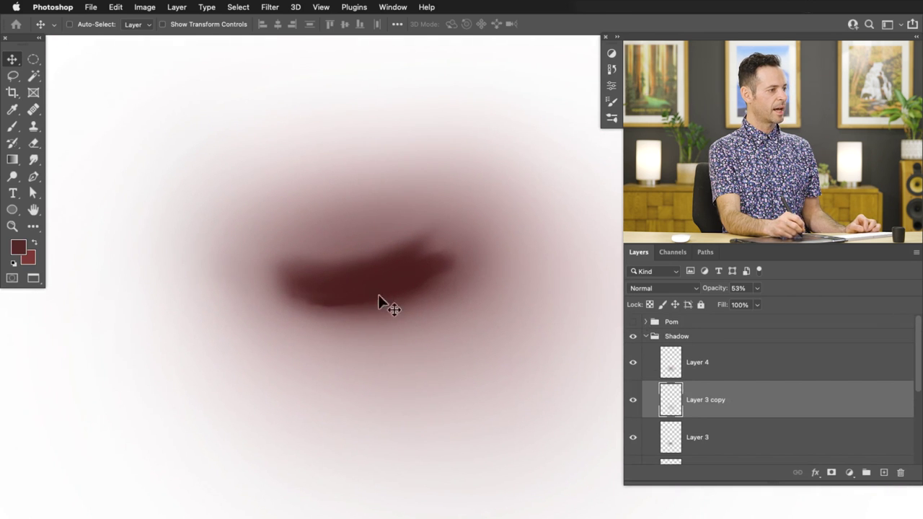
pyautogui.click(633, 322)
# Collapse the Shadow group, add a Hue/Saturation adjustment clipped to it, and toggle the group's visibility to check the shadow.
pyautogui.click(647, 336)
pyautogui.keyDown('alt'); pyautogui.click(526, 353); pyautogui.keyUp('alt')
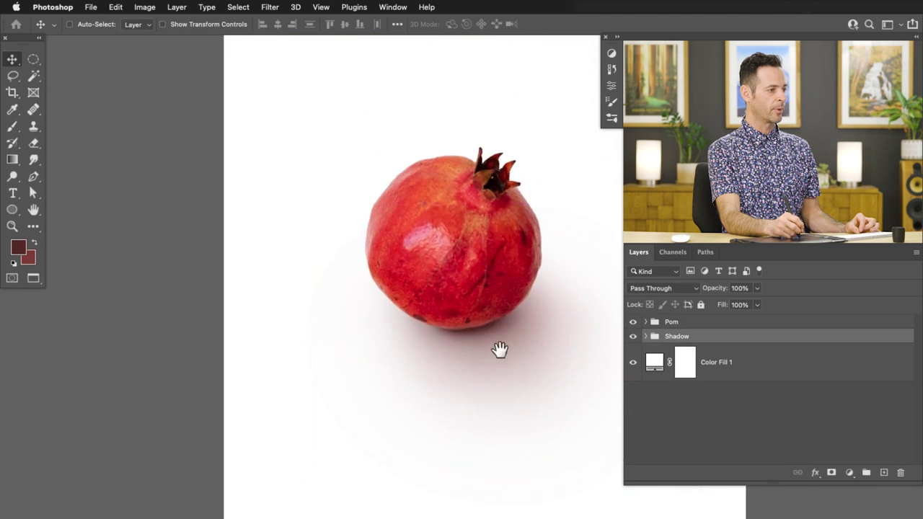
pyautogui.click(850, 473)
pyautogui.click(869, 346)
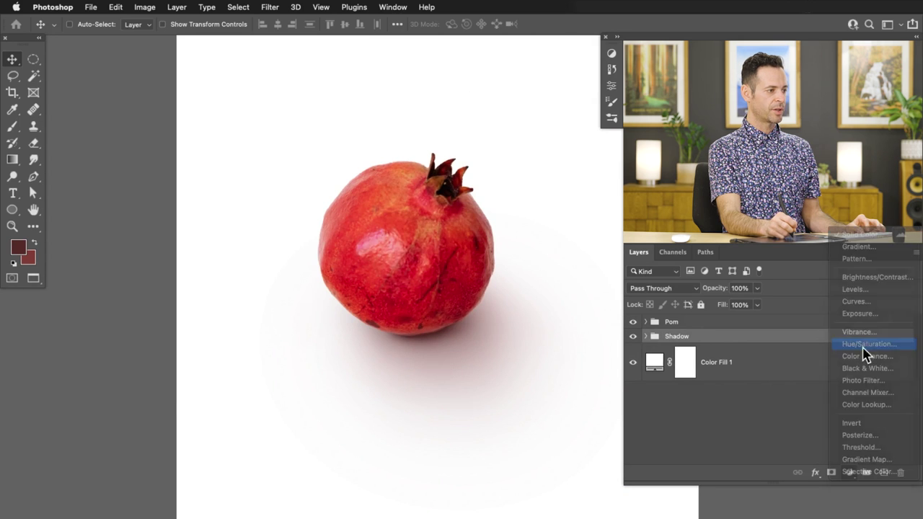
pyautogui.click(503, 327)
pyautogui.moveTo(459, 420); pyautogui.dragTo(290, 392)
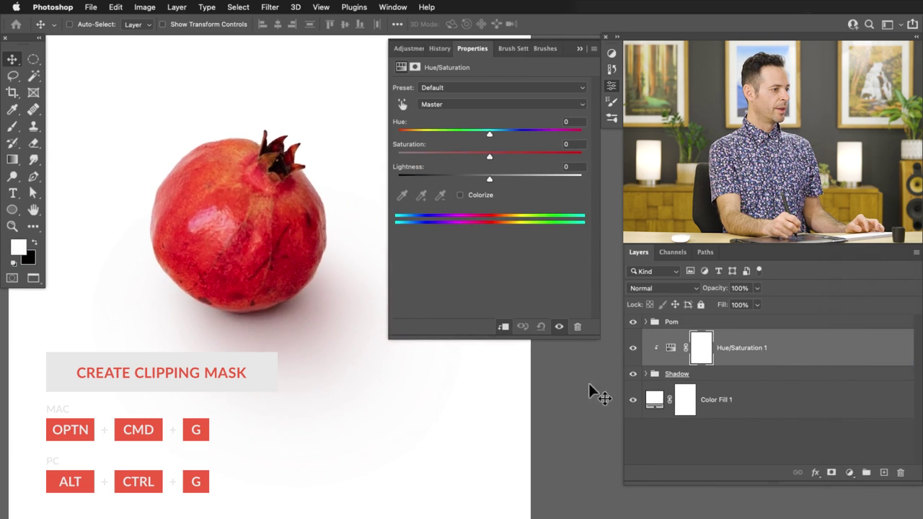
pyautogui.click(633, 375)
pyautogui.click(633, 375)
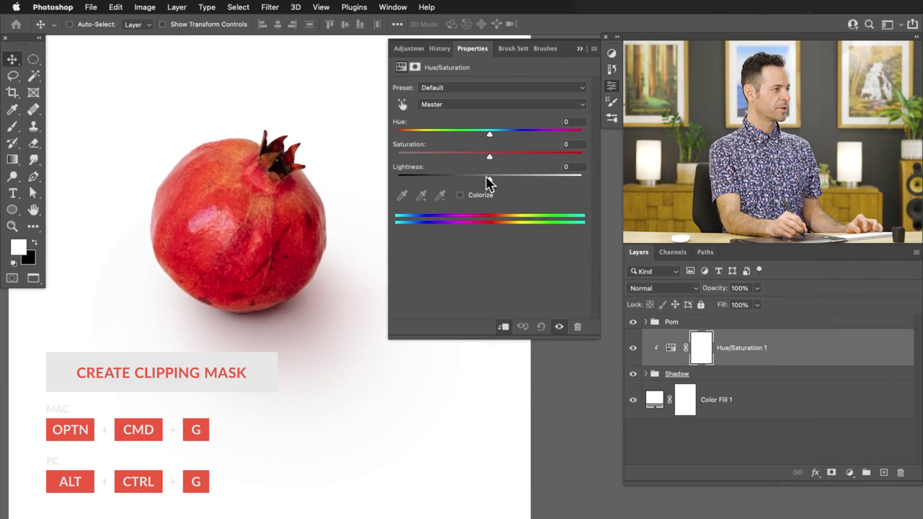
# Try the shadow fully desaturated at -100, and settle the Hue/Saturation adjustment's Saturation at -26.
pyautogui.moveTo(490, 162); pyautogui.dragTo(382, 165)
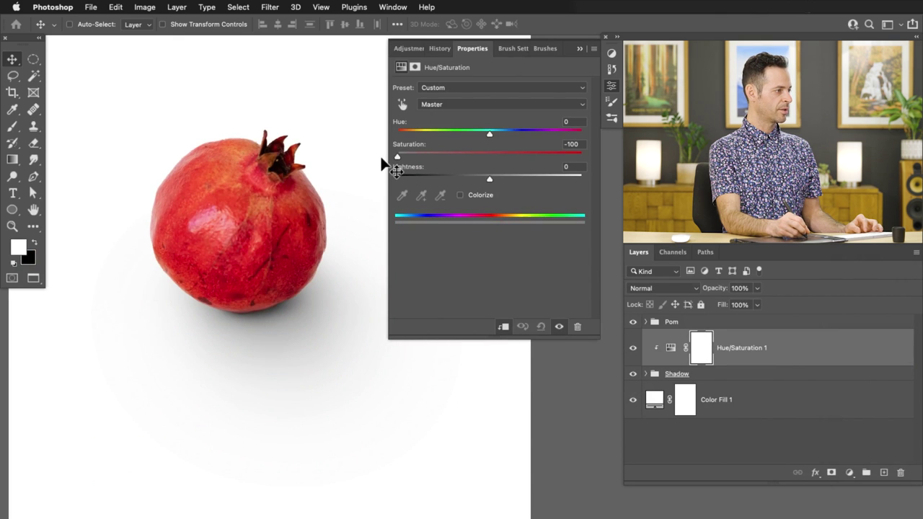
pyautogui.moveTo(264, 287); pyautogui.dragTo(304, 305)
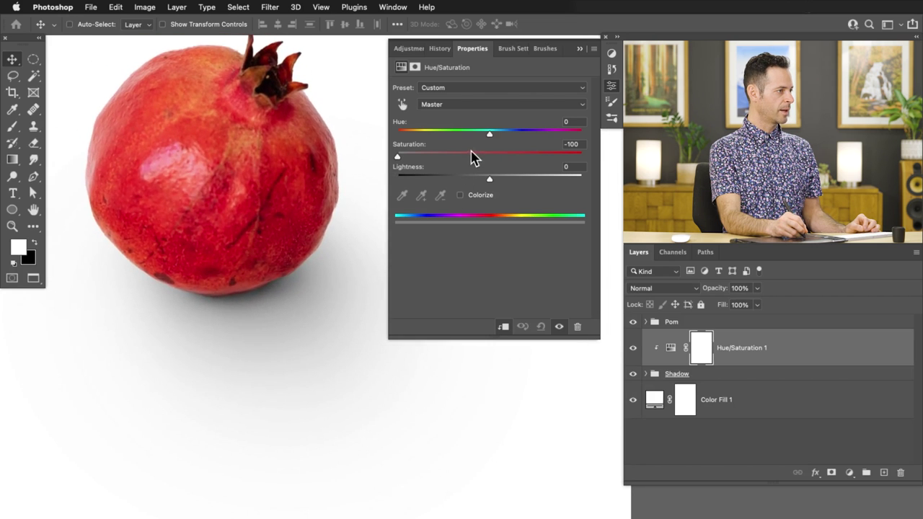
pyautogui.moveTo(488, 160); pyautogui.dragTo(466, 158)
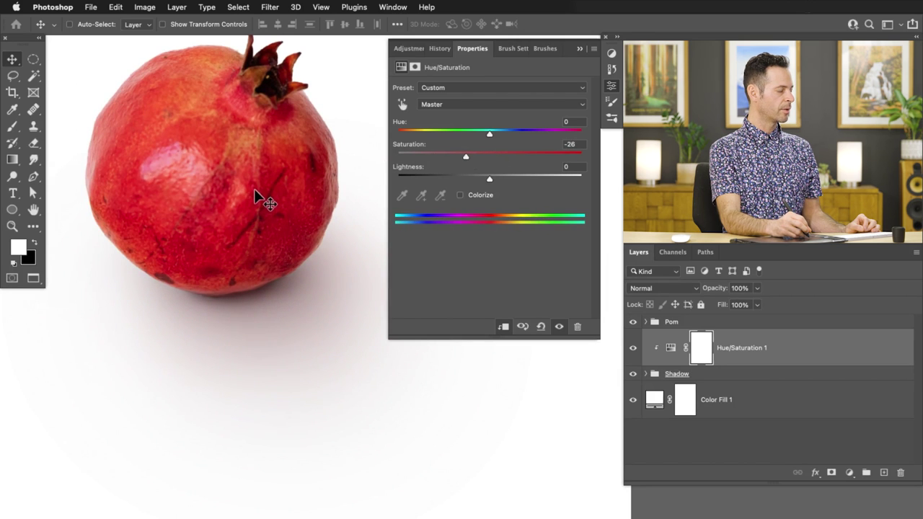